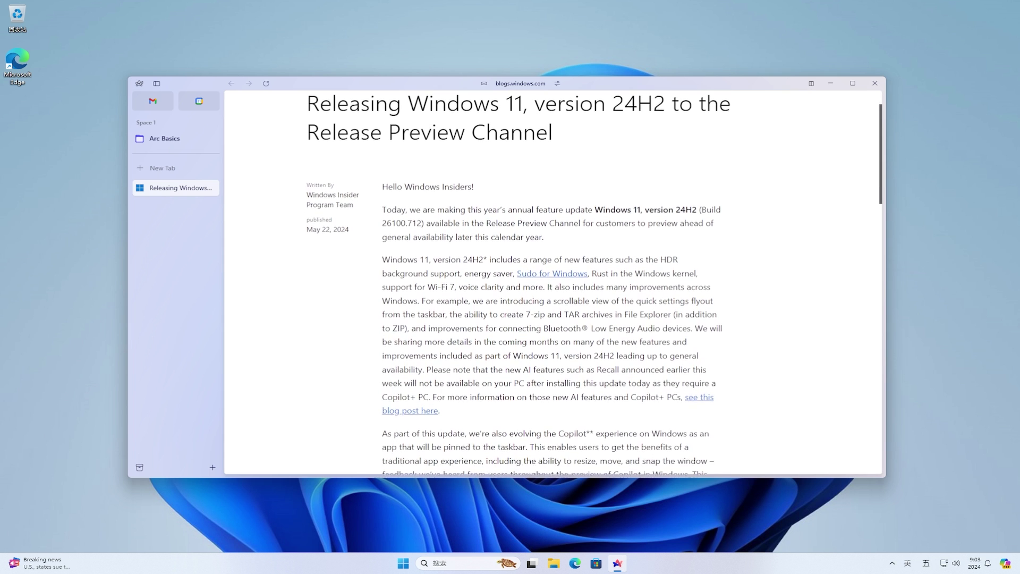
# Scroll through the Windows 11 version 24H2 blog post down to its footnotes.
pyautogui.scroll(-1, 553, 282)
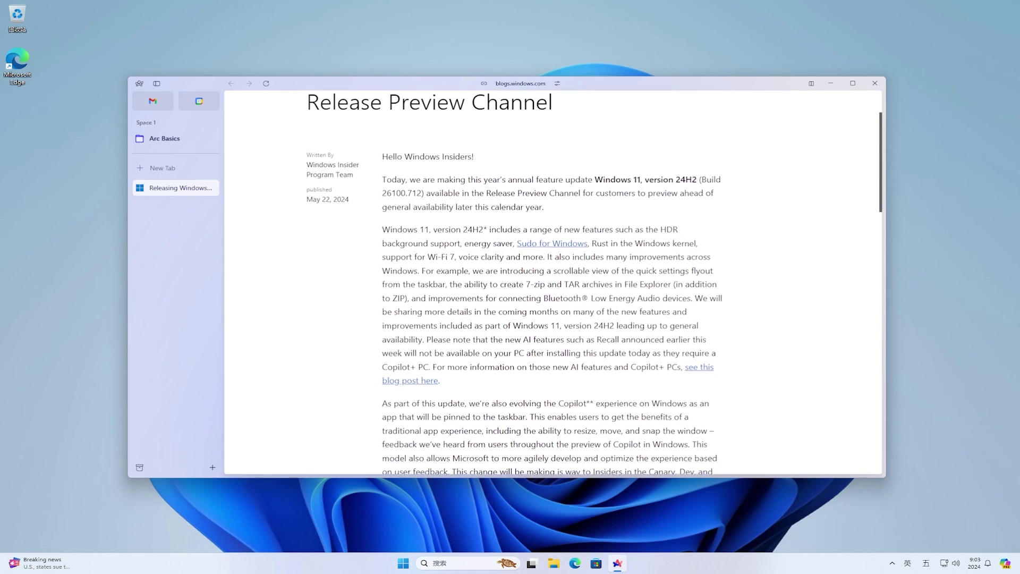
pyautogui.scroll(-1, 553, 281)
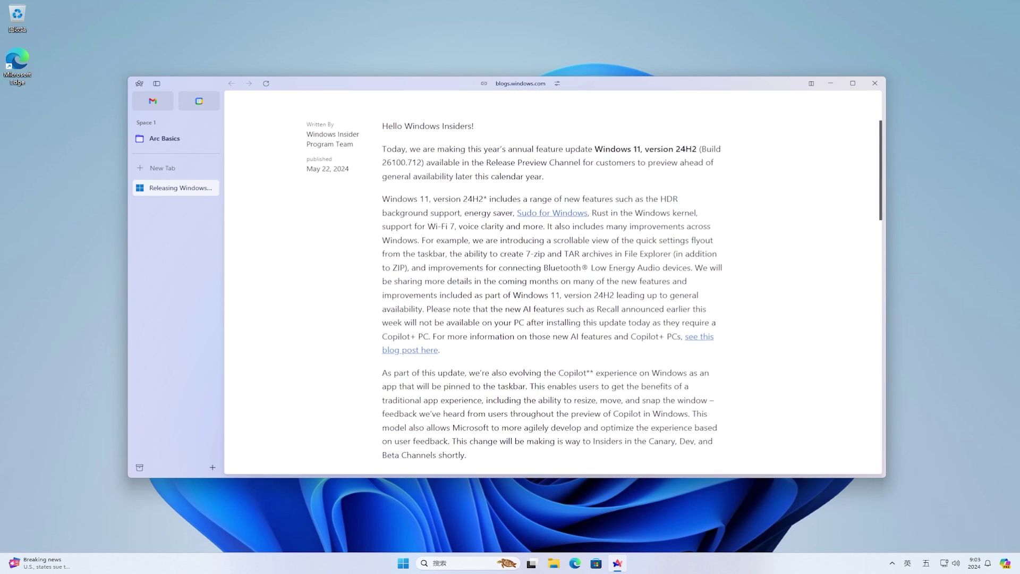
pyautogui.scroll(-1, 553, 282)
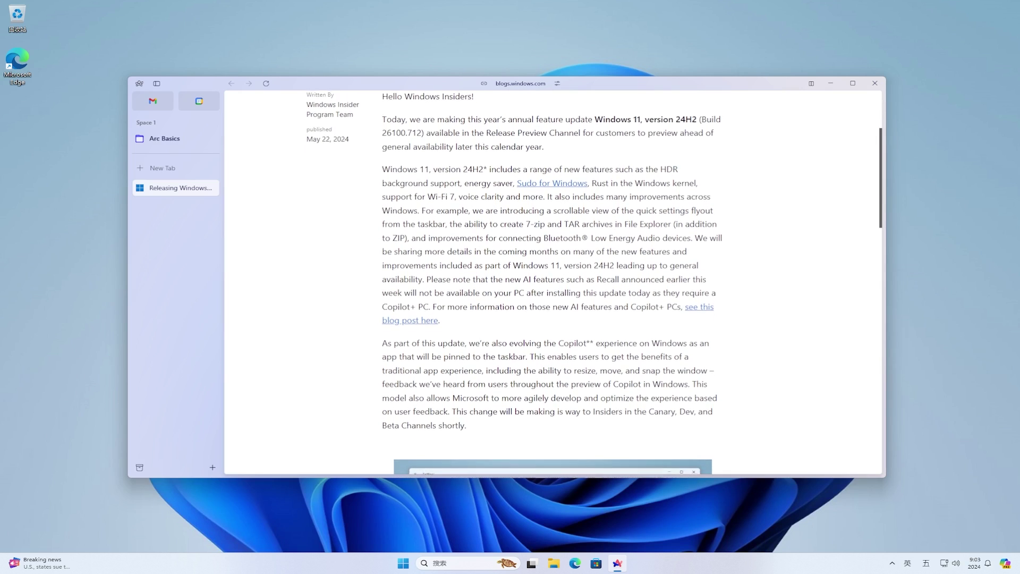
pyautogui.scroll(-1, 552, 281)
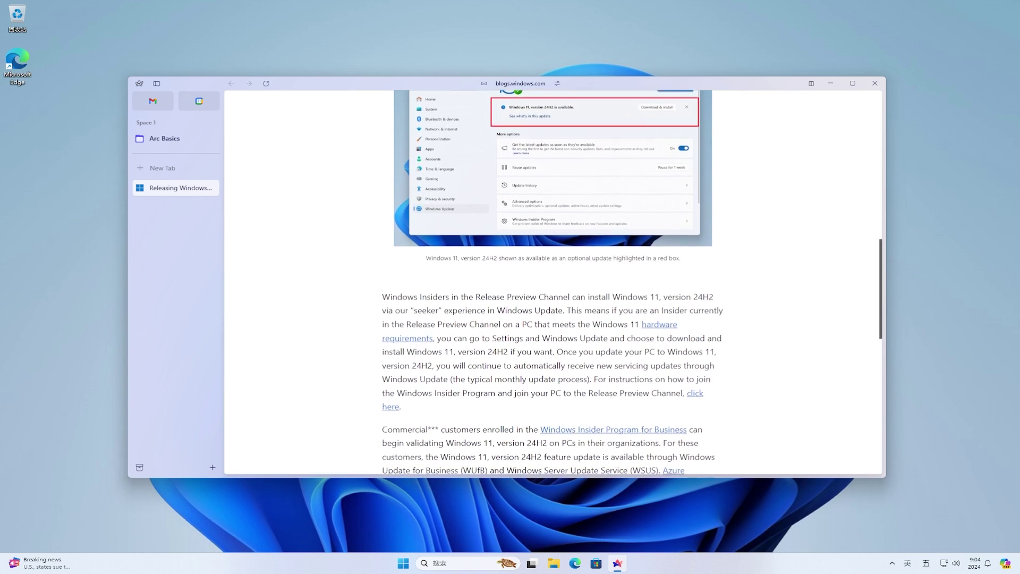
pyautogui.scroll(-1, 553, 282)
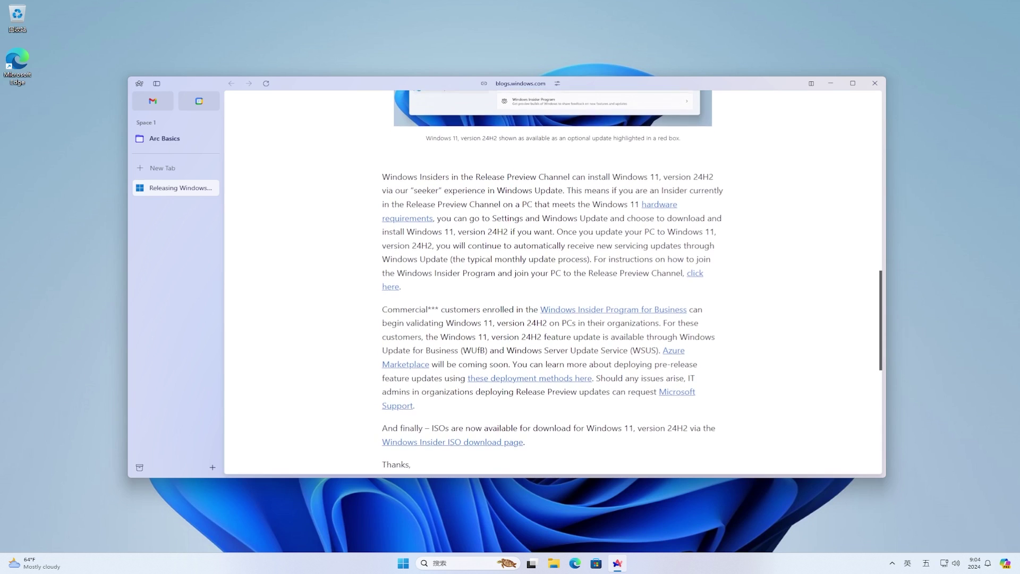
pyautogui.scroll(-1, 552, 282)
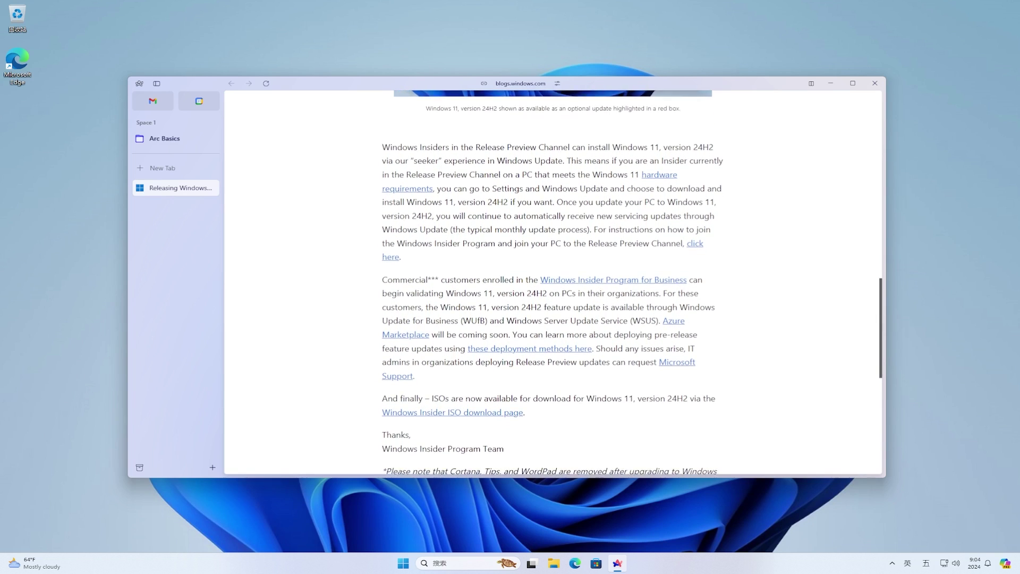
pyautogui.scroll(-1, 553, 282)
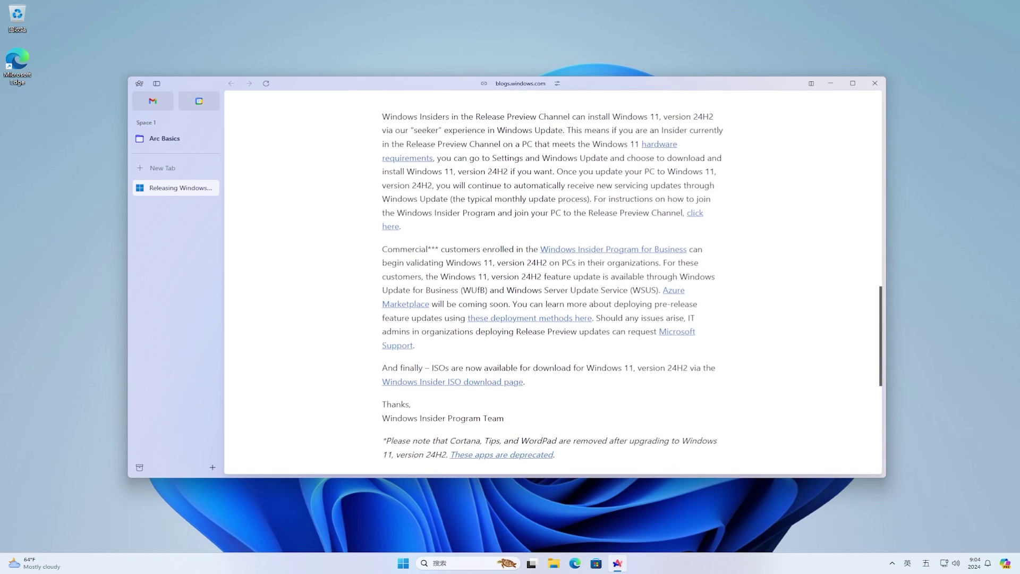
pyautogui.scroll(-1, 553, 282)
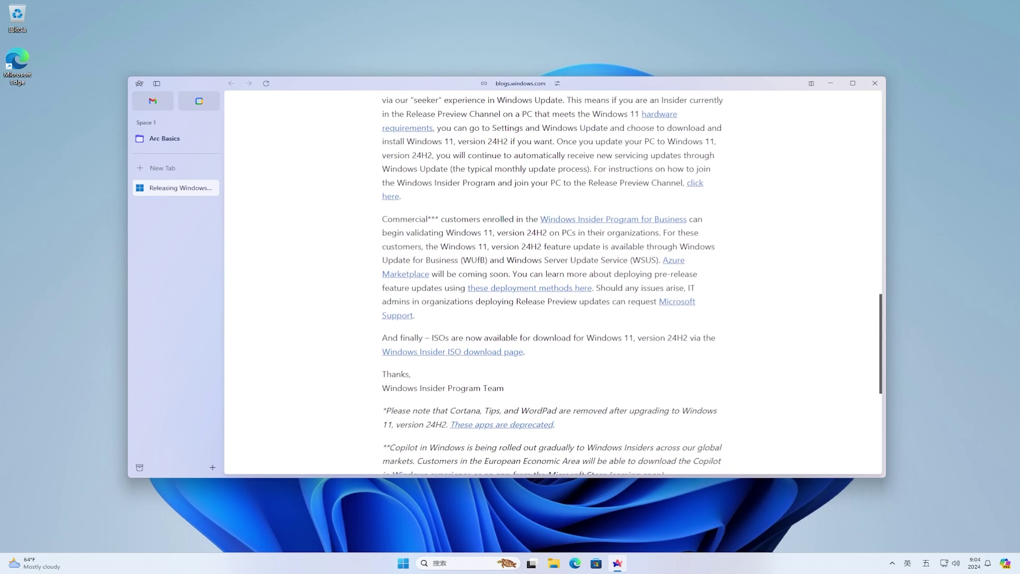
pyautogui.scroll(-1, 553, 282)
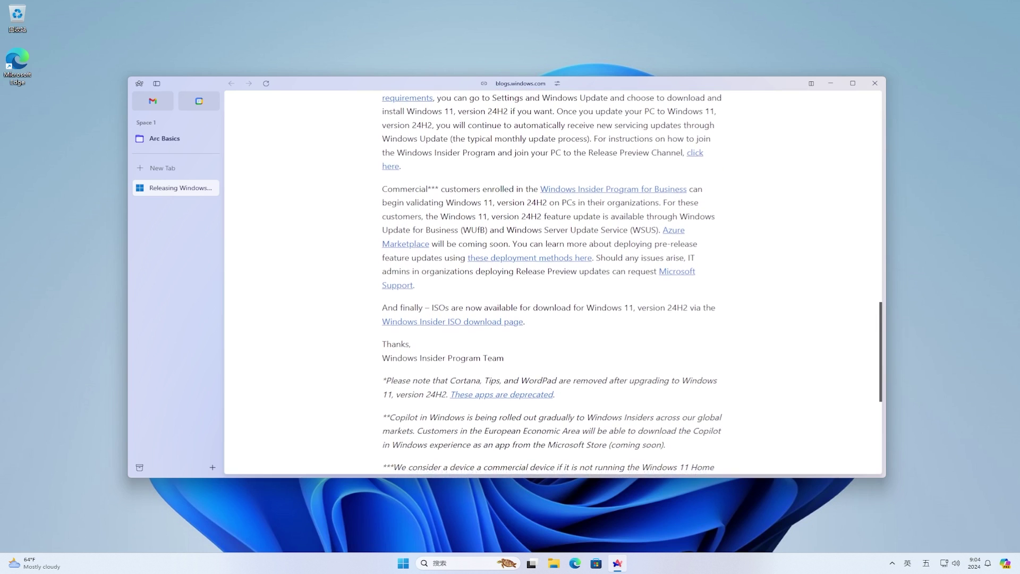
pyautogui.scroll(-1, 553, 282)
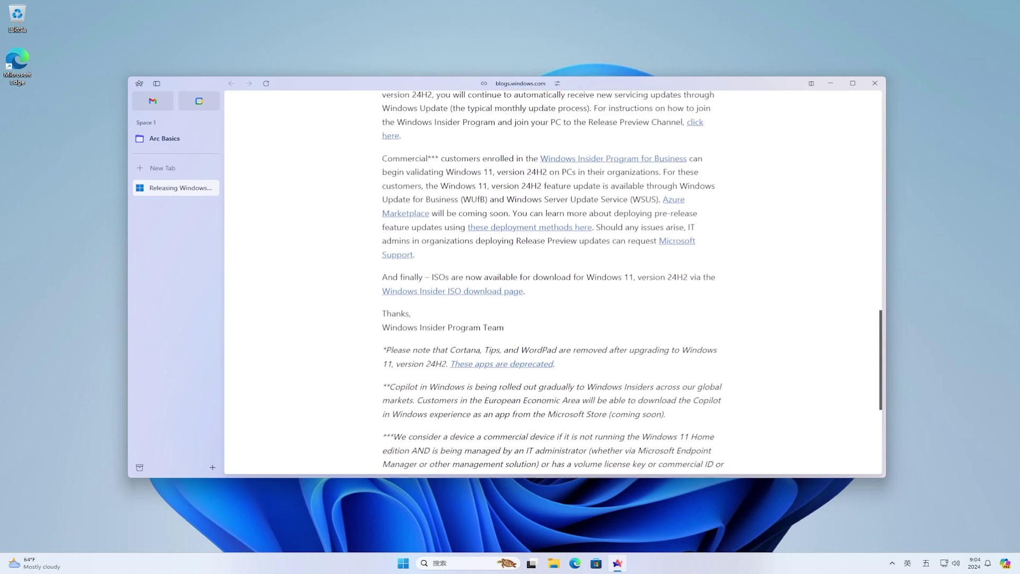
pyautogui.scroll(-1, 553, 281)
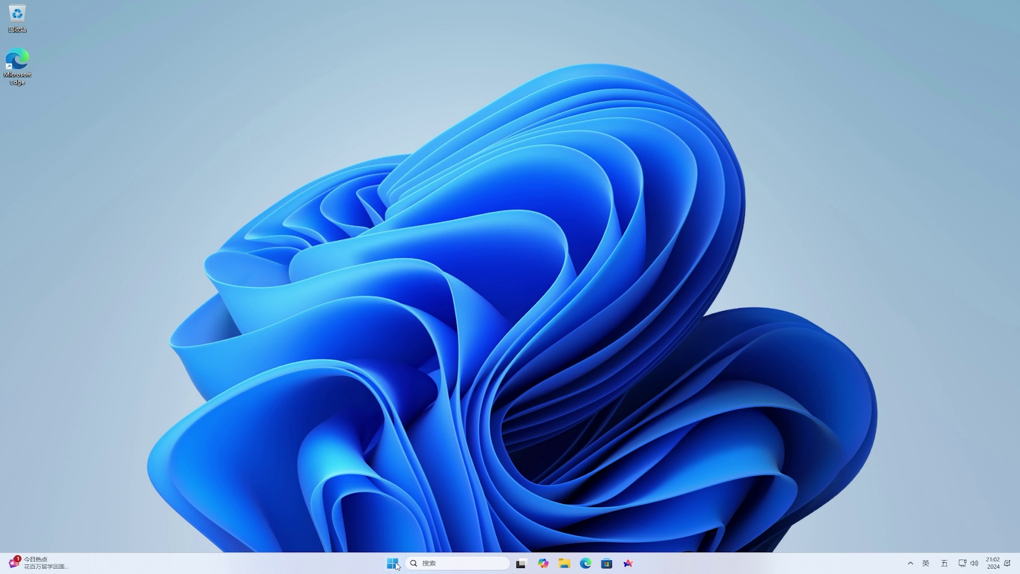
pyautogui.click(394, 565)
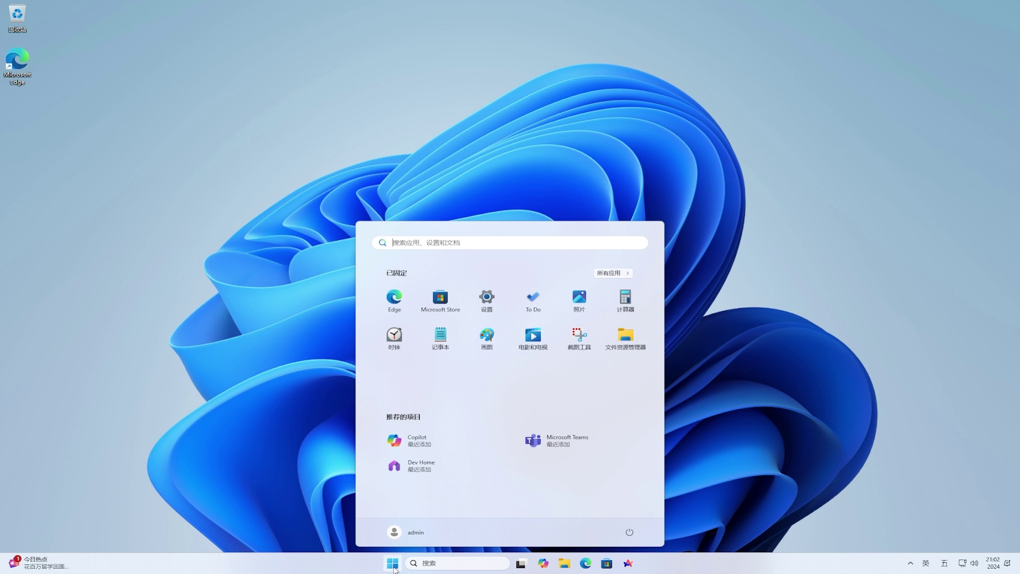
pyautogui.write('winver')
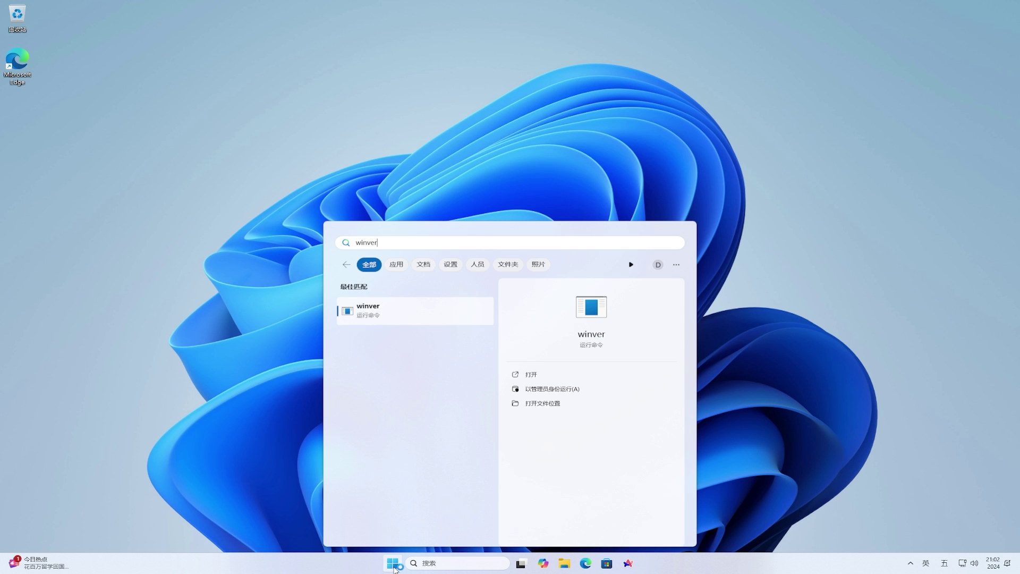
pyautogui.click(409, 318)
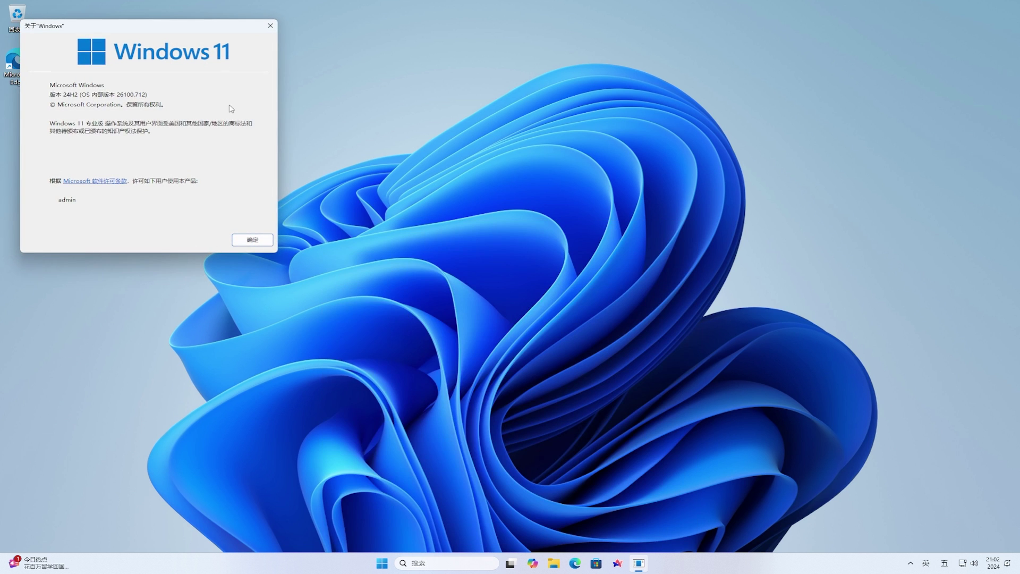
pyautogui.moveTo(187, 29); pyautogui.dragTo(542, 160)
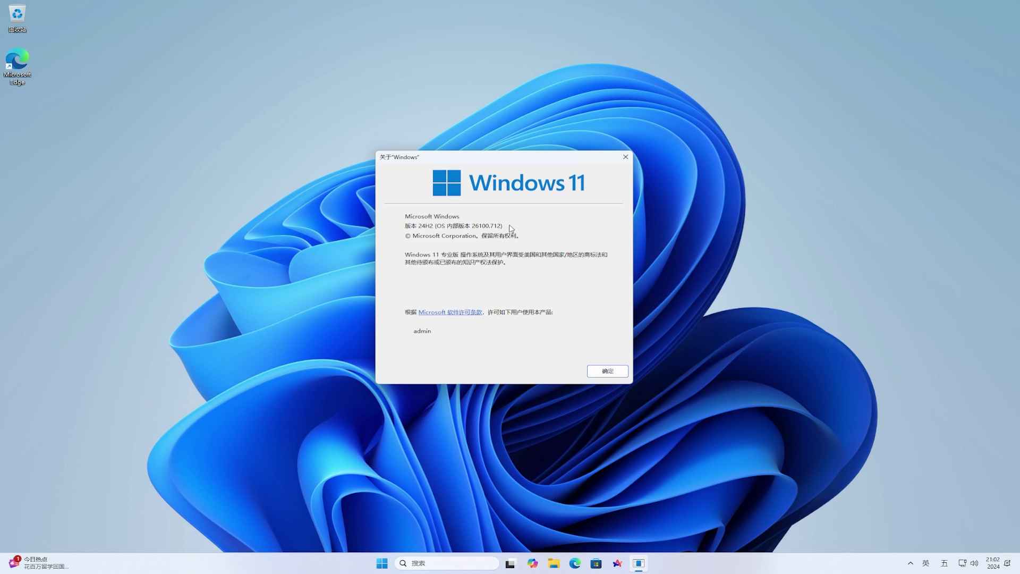
pyautogui.click(608, 371)
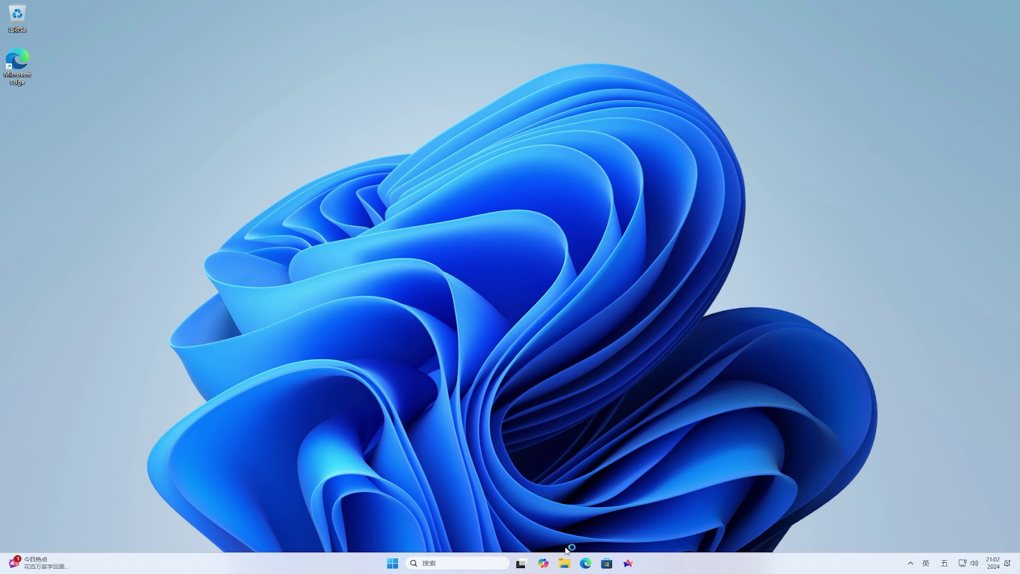
pyautogui.click(539, 569)
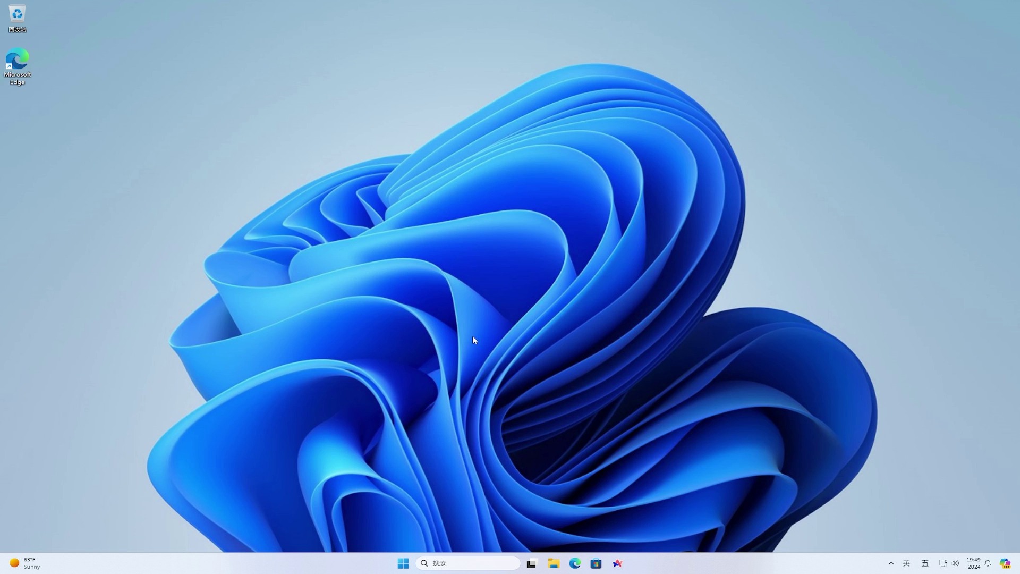
# In Settings, confirm the Insider channel is Release Preview, then start a Windows Update check.
pyautogui.click(404, 566)
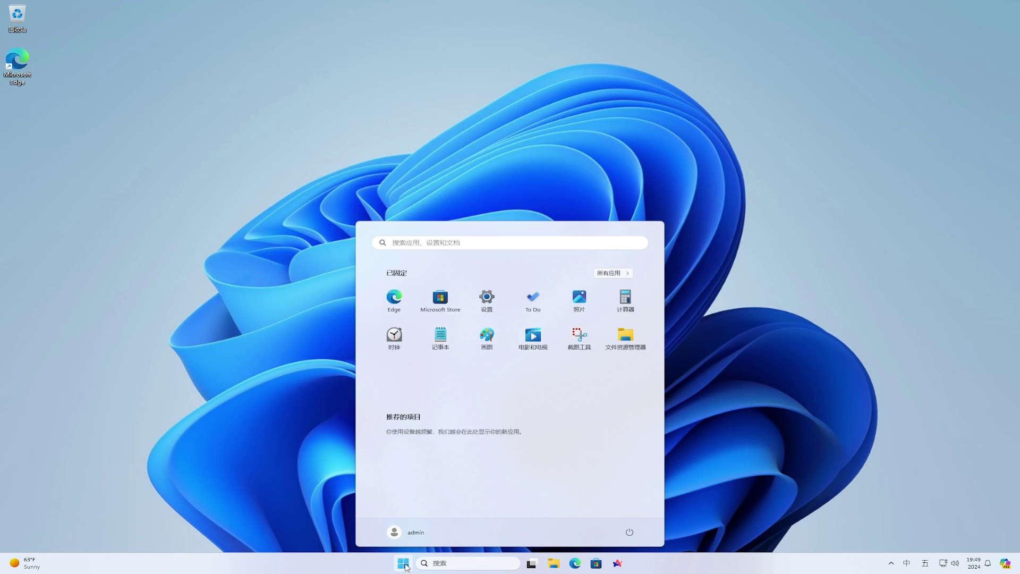
pyautogui.click(485, 298)
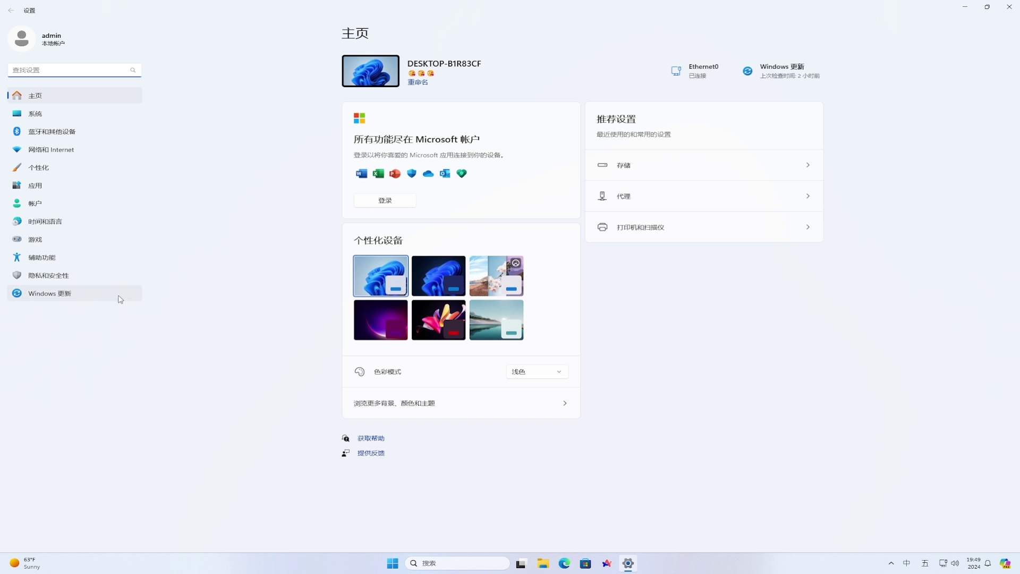
pyautogui.click(75, 294)
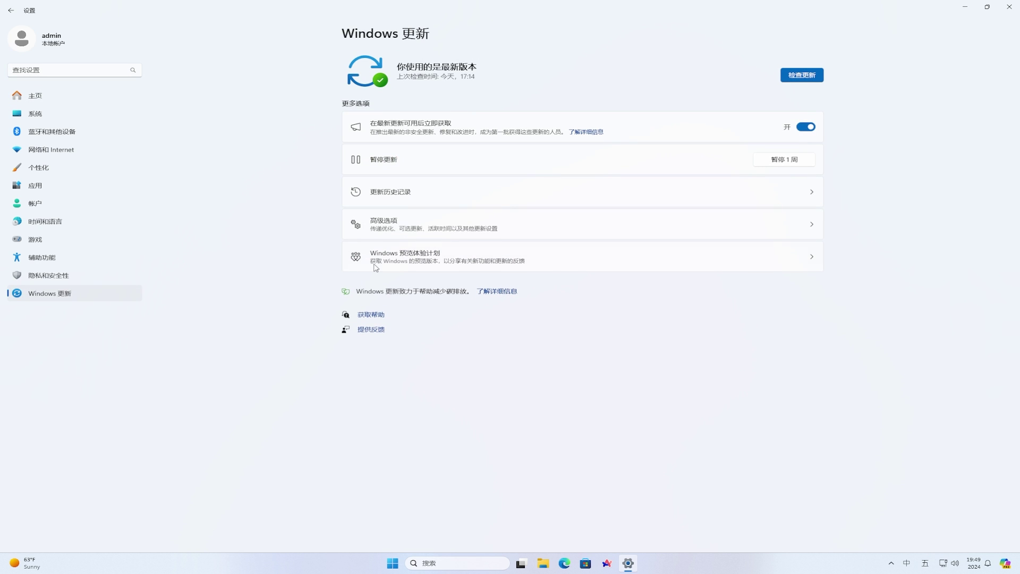
pyautogui.click(495, 260)
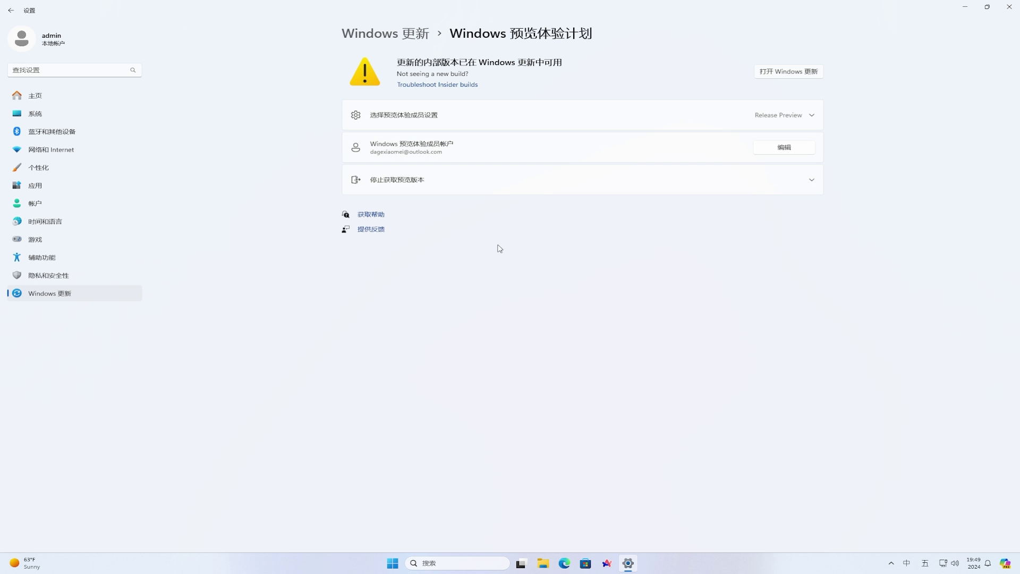
pyautogui.click(797, 118)
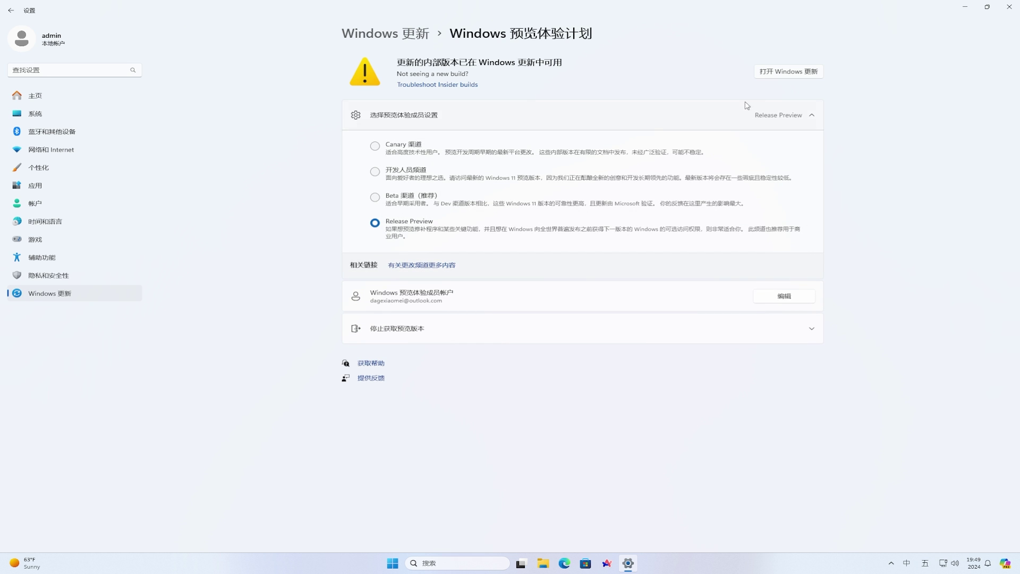
pyautogui.click(802, 76)
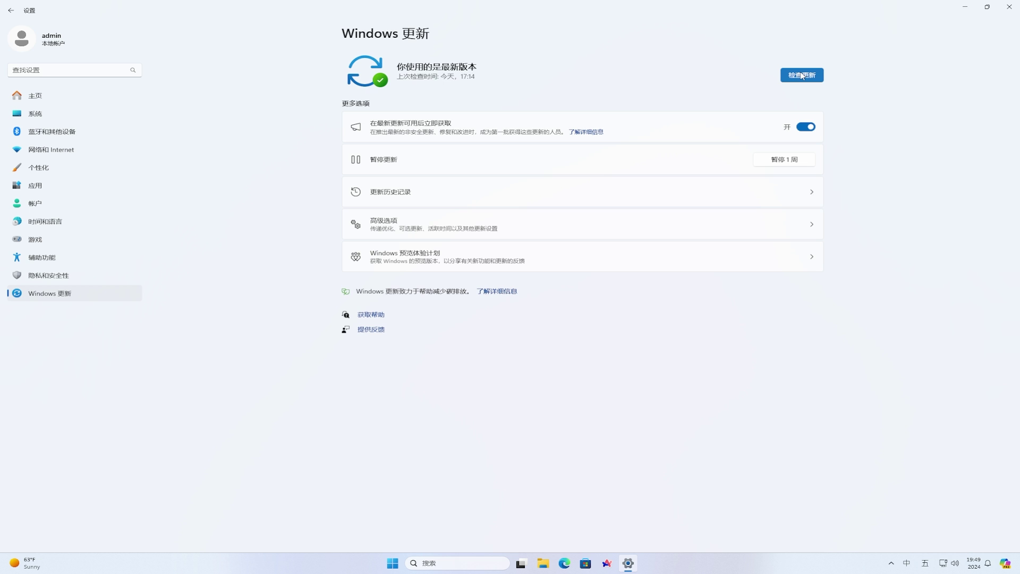
pyautogui.click(801, 75)
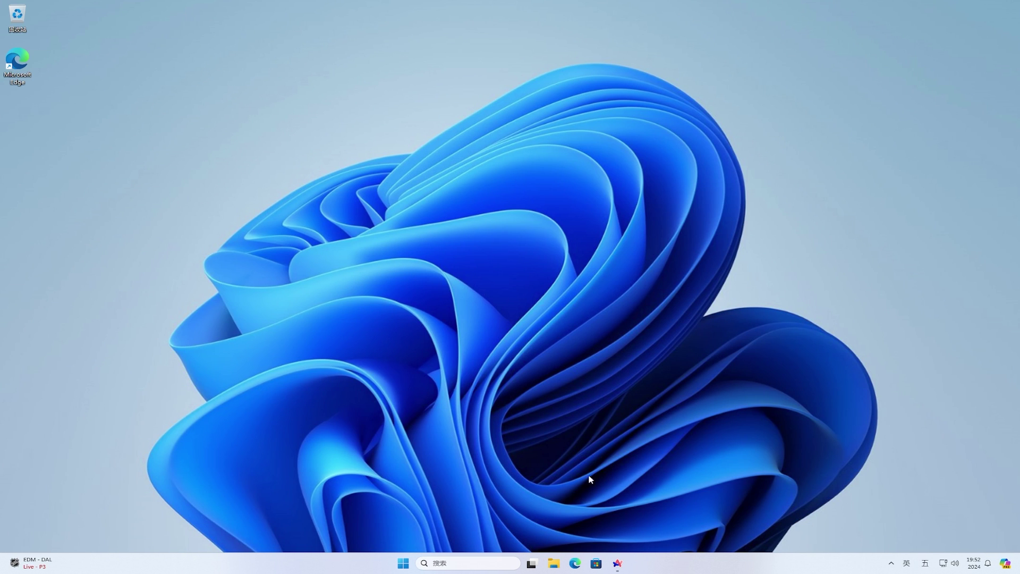
# Follow the article's 'click here' link to the Insider getting-started page and reach its Register section.
pyautogui.click(624, 562)
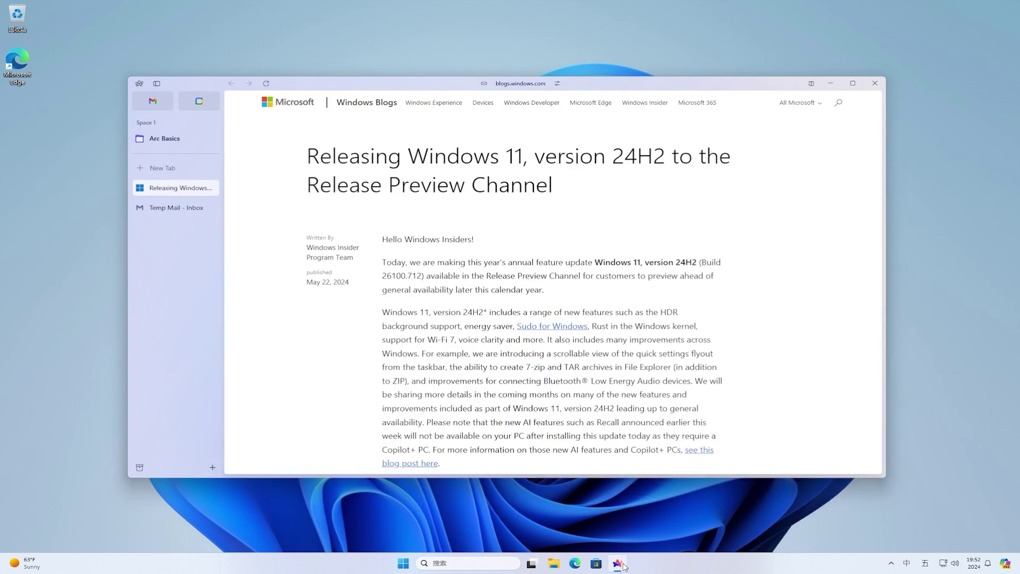
pyautogui.scroll(-5, 816, 321)
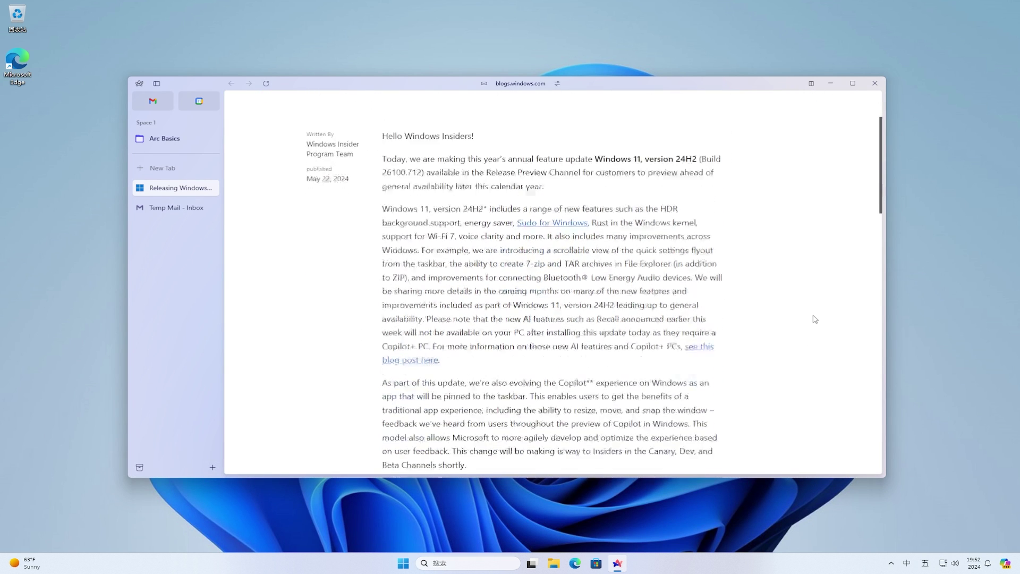
pyautogui.scroll(-6, 816, 320)
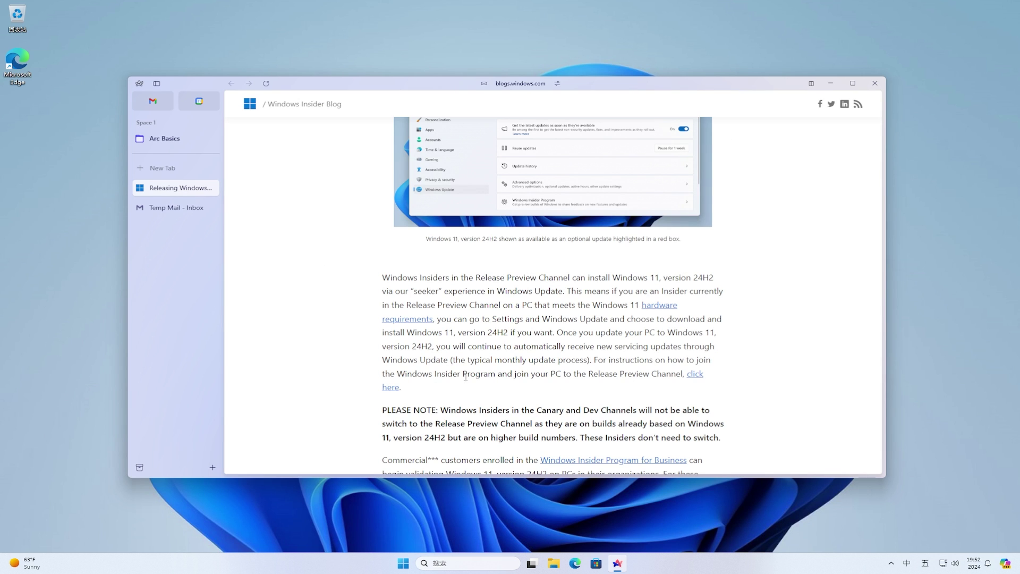
pyautogui.click(695, 375)
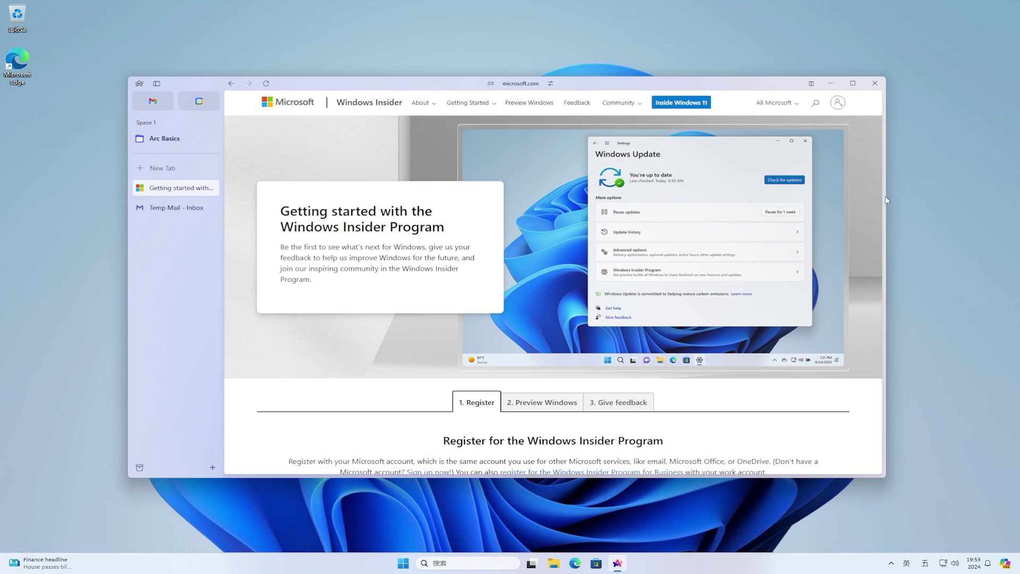
pyautogui.scroll(-3, 879, 203)
pyautogui.scroll(-2, 879, 204)
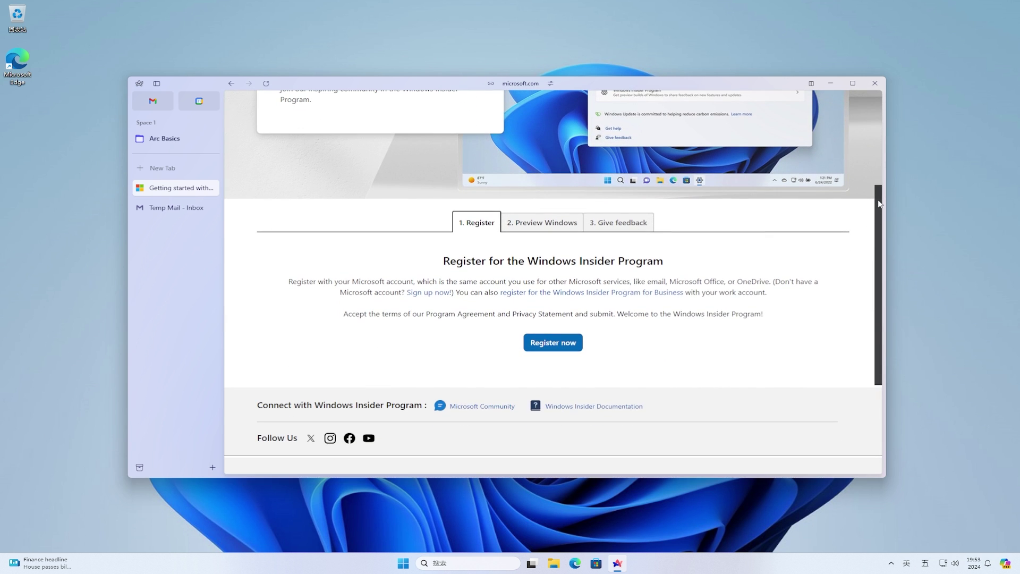
# Start Insider registration by creating a new Microsoft account with an email address and password.
pyautogui.click(564, 345)
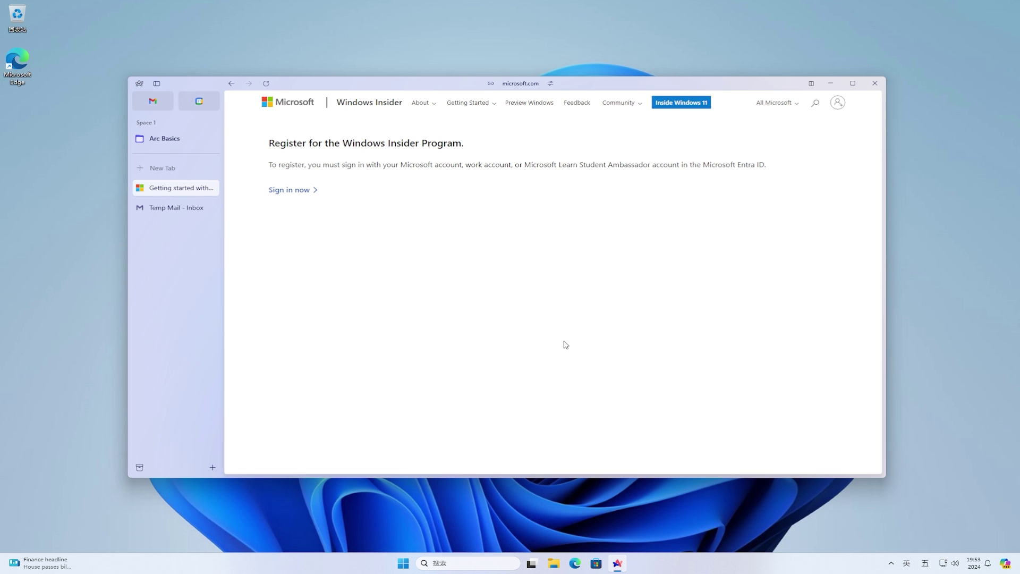
pyautogui.click(309, 196)
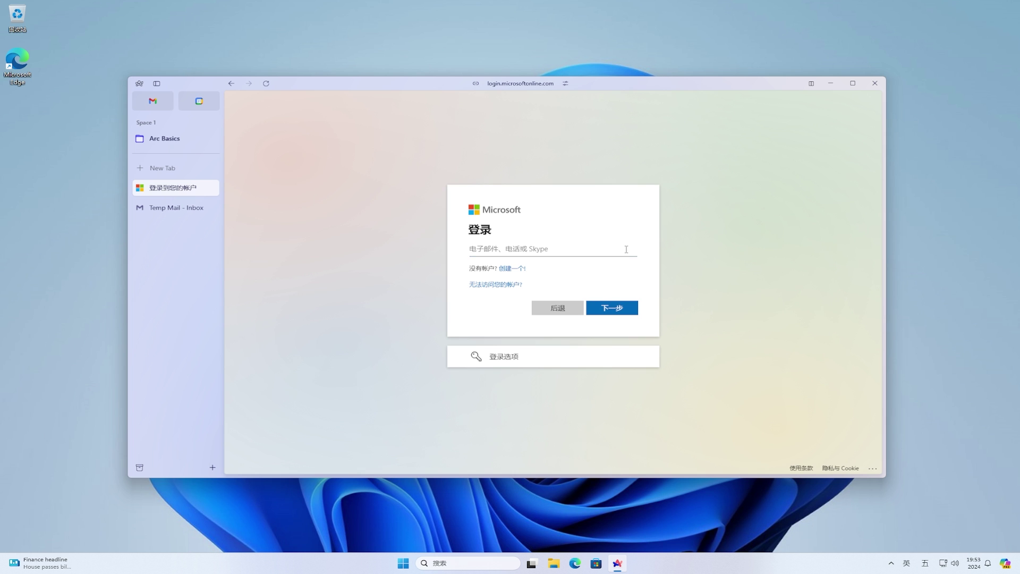
pyautogui.click(515, 269)
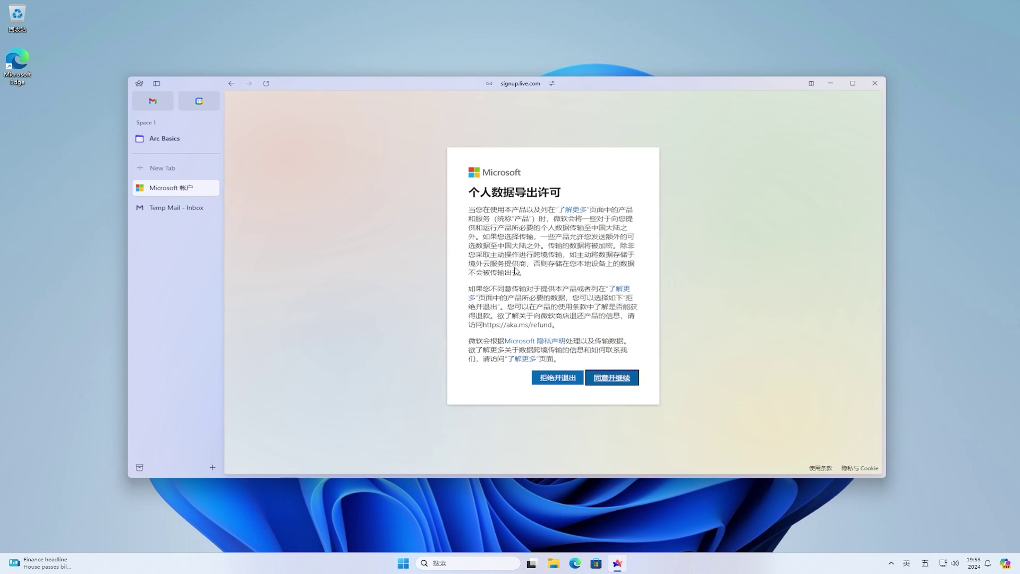
pyautogui.click(614, 380)
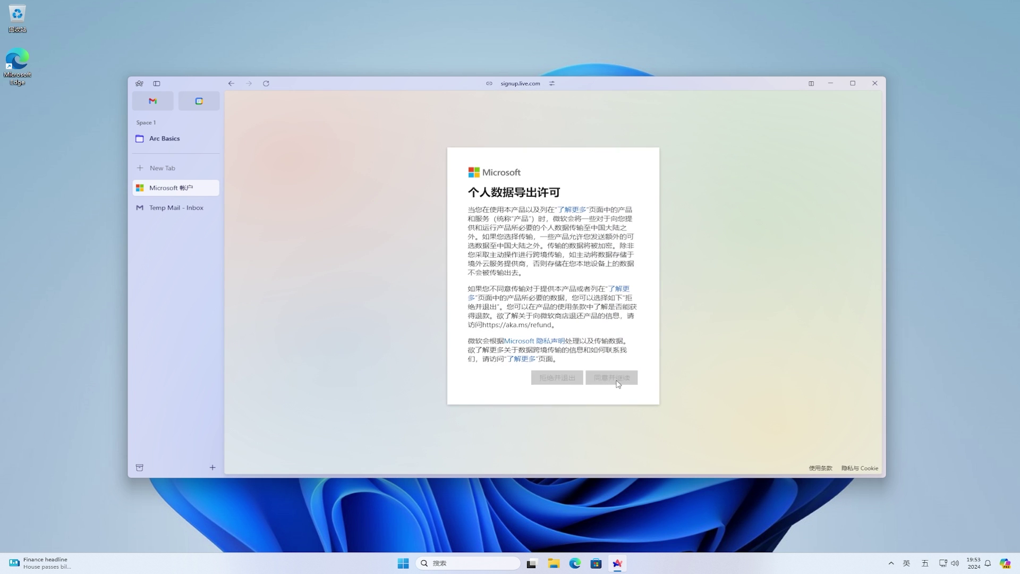
pyautogui.click(620, 269)
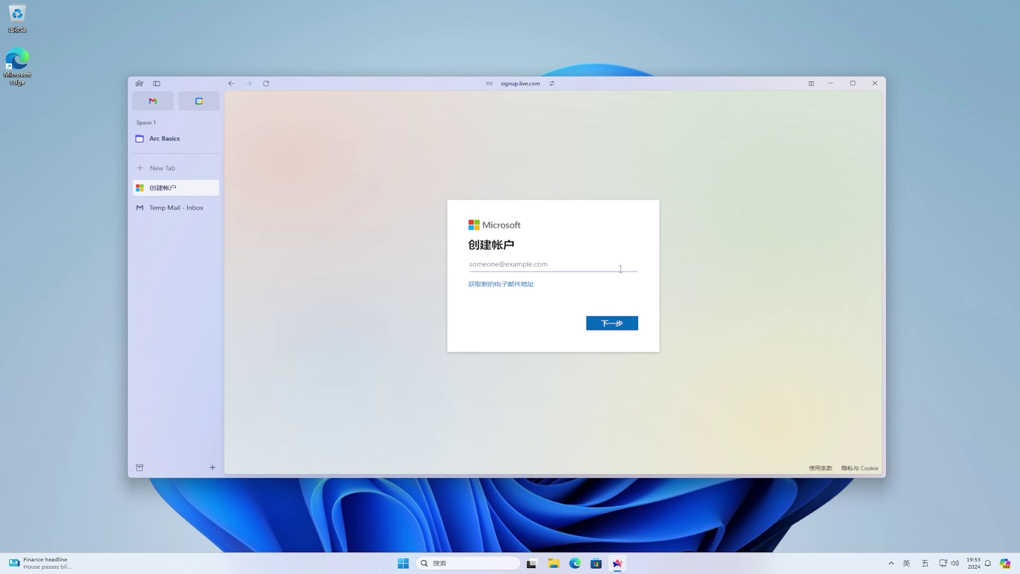
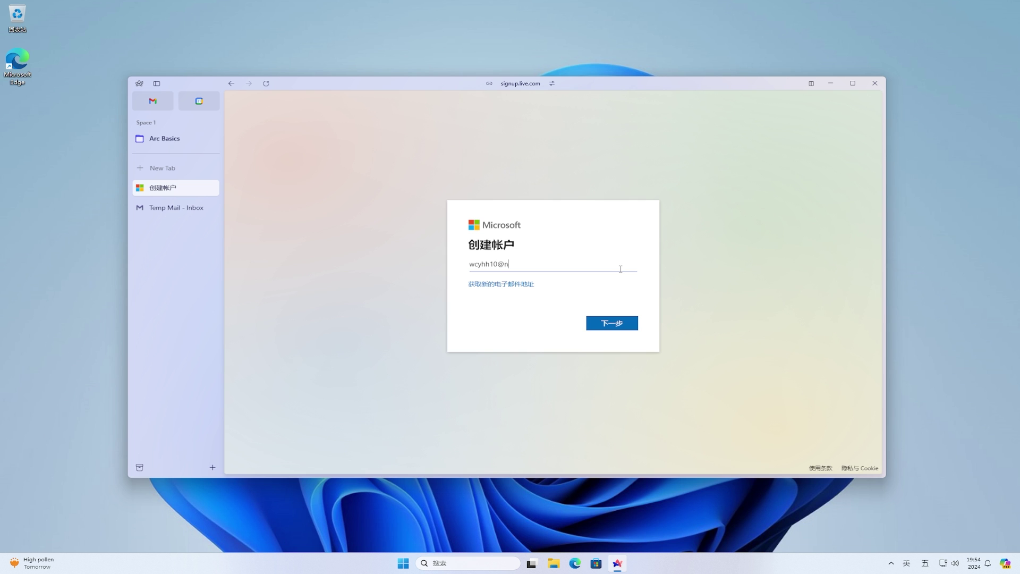
pyautogui.click(622, 323)
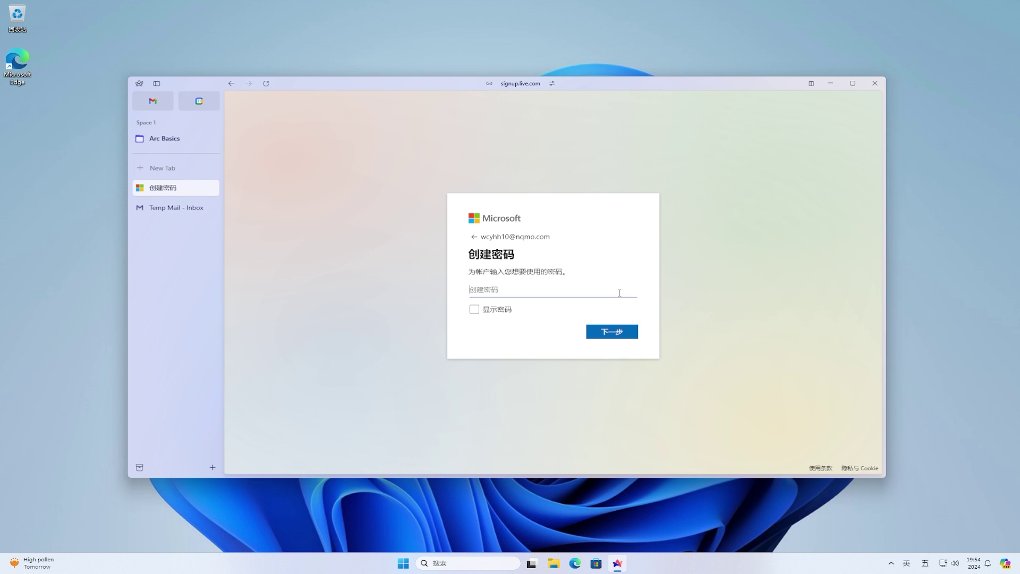
pyautogui.write('••••••••••••••••••')
pyautogui.click(620, 333)
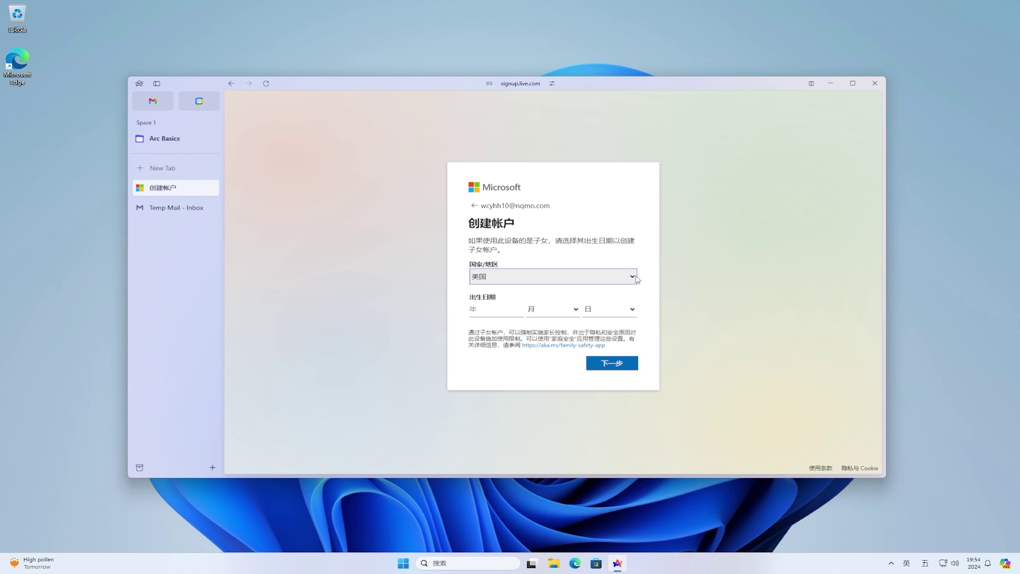
# Enter birth date 17 March 2005 with country United States and submit.
pyautogui.click(507, 311)
pyautogui.write('2005')
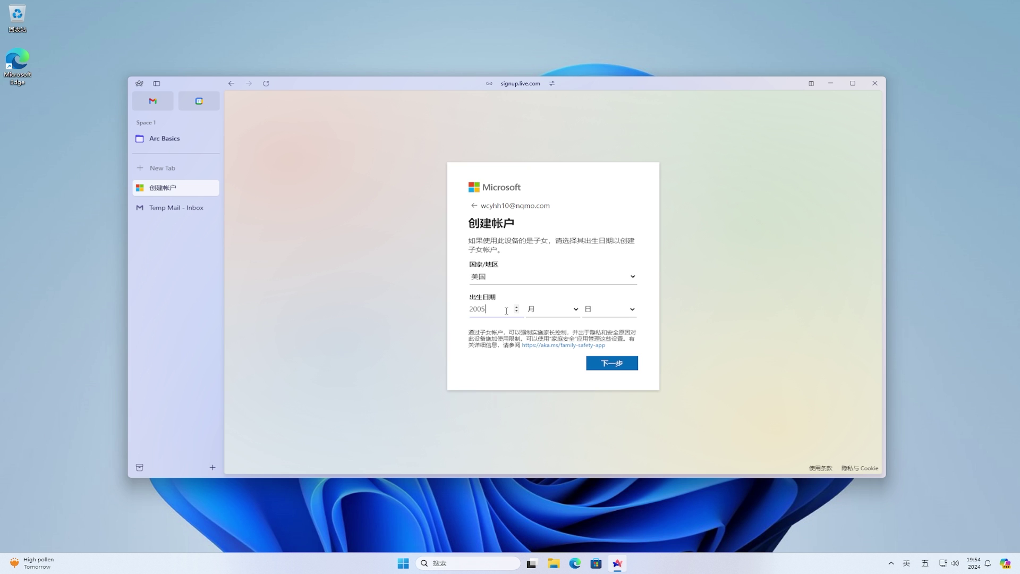
pyautogui.click(577, 311)
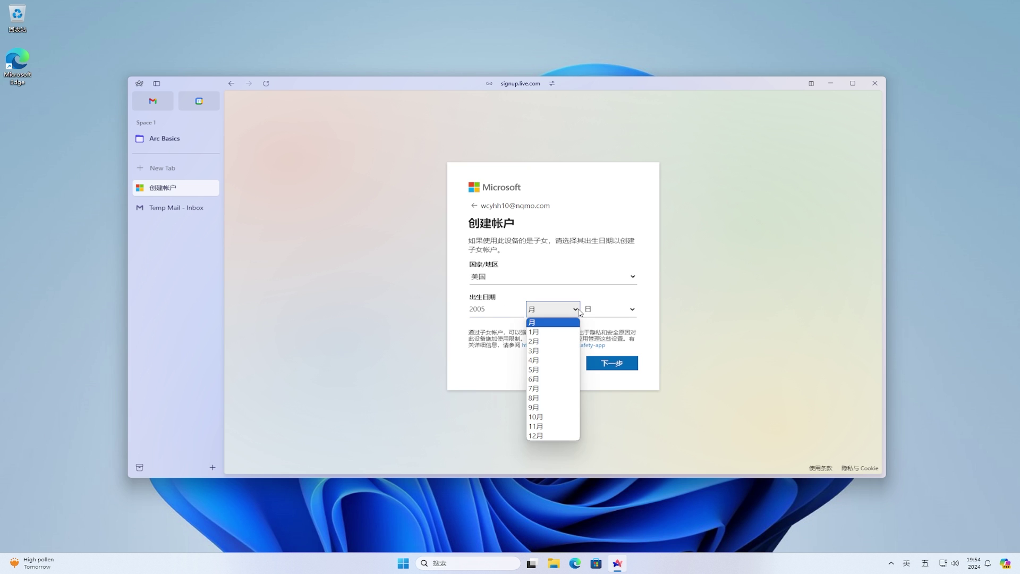
pyautogui.click(560, 352)
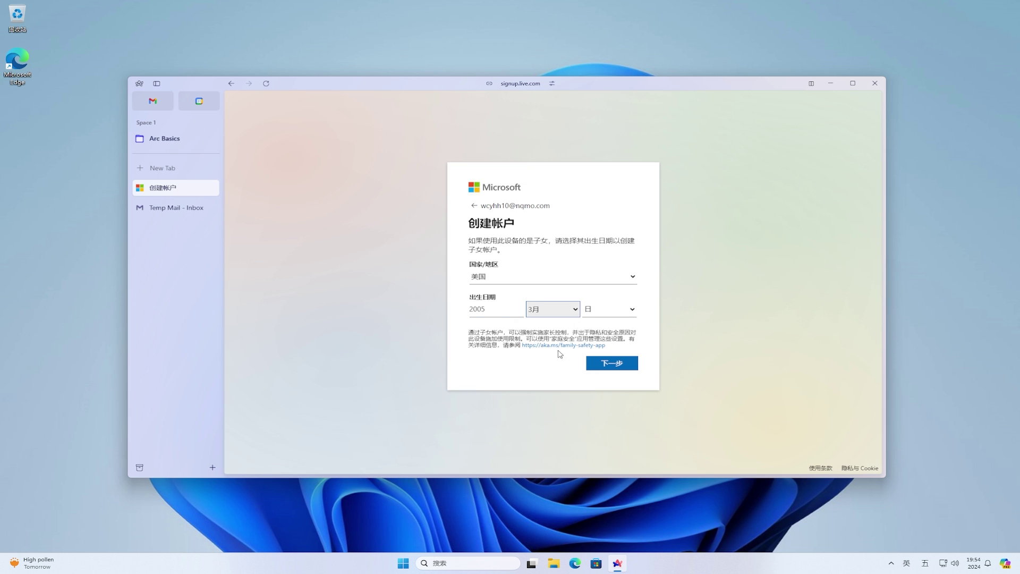
pyautogui.click(635, 311)
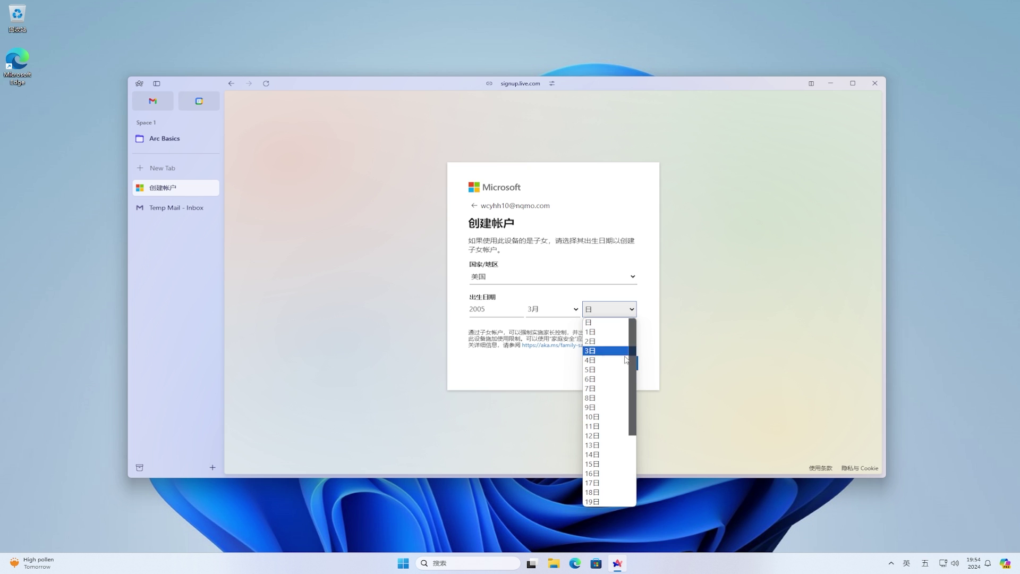
pyautogui.click(614, 484)
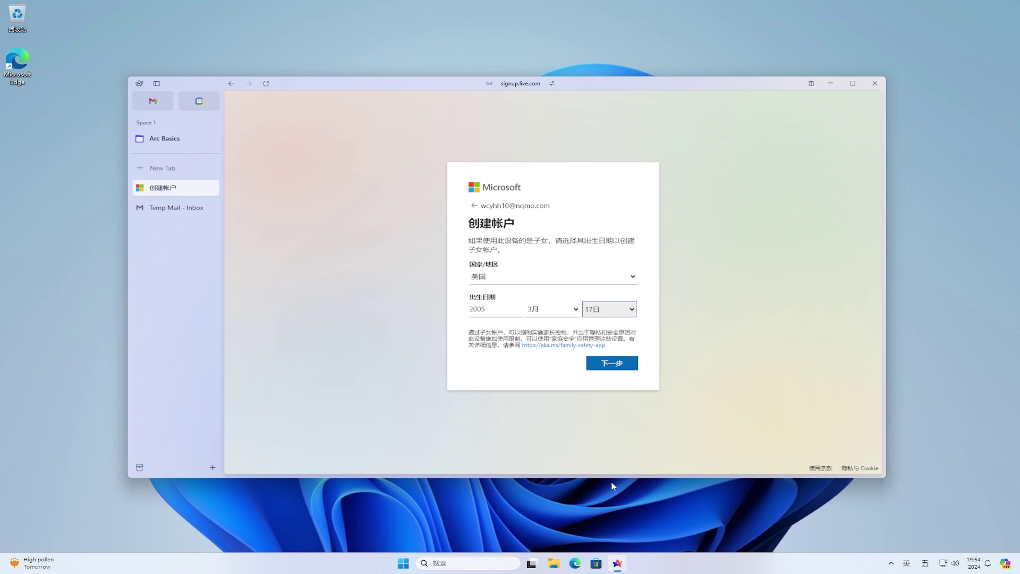
pyautogui.click(618, 364)
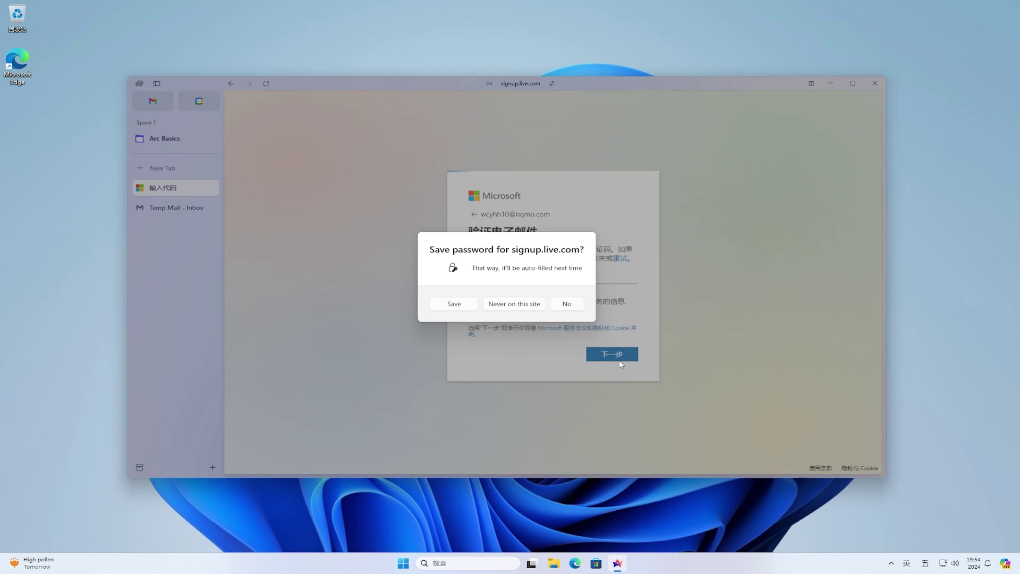
# Decline saving the password, get the Microsoft code from the Mail.td inbox and enter it.
pyautogui.click(567, 304)
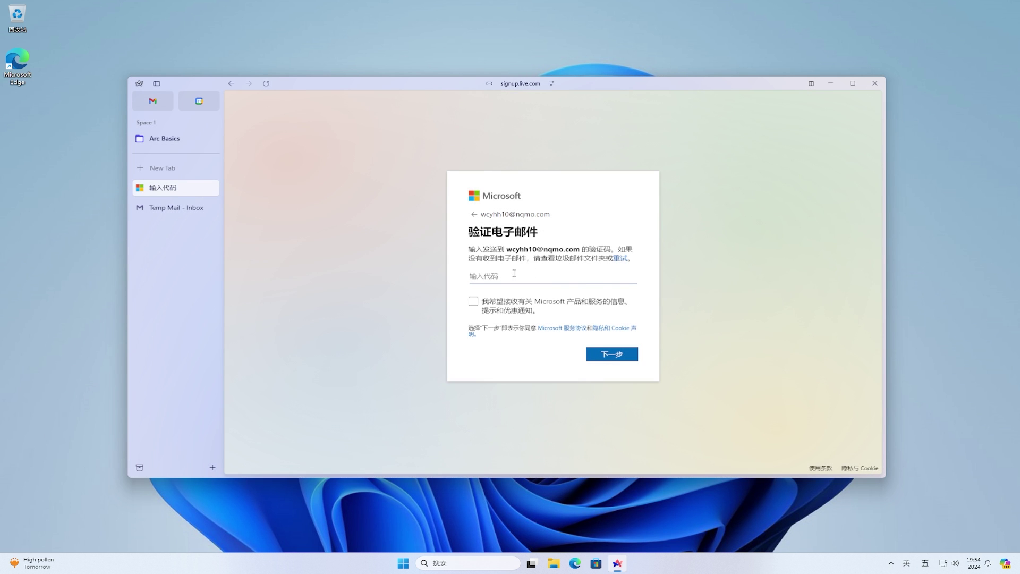
pyautogui.click(186, 213)
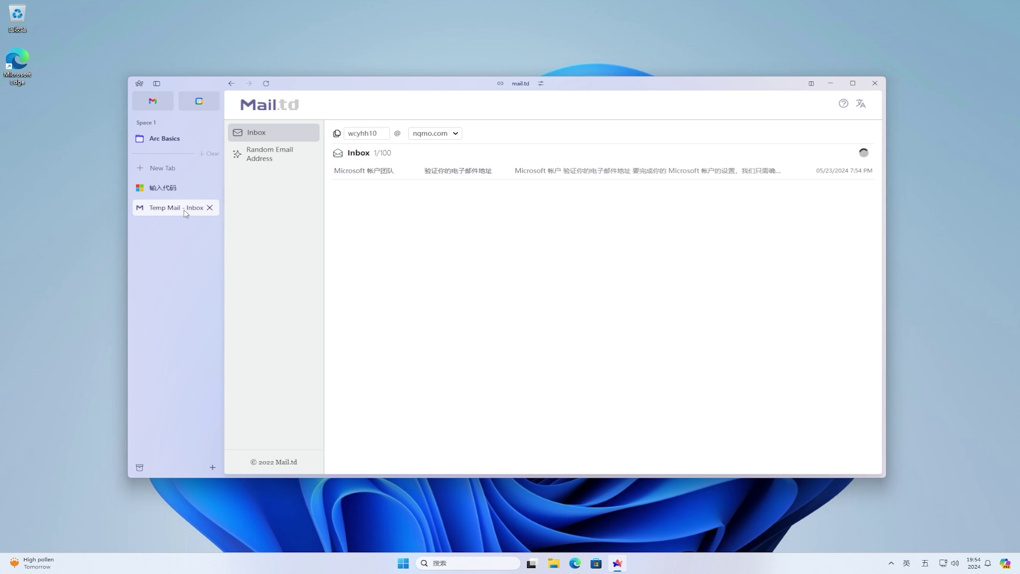
pyautogui.click(674, 179)
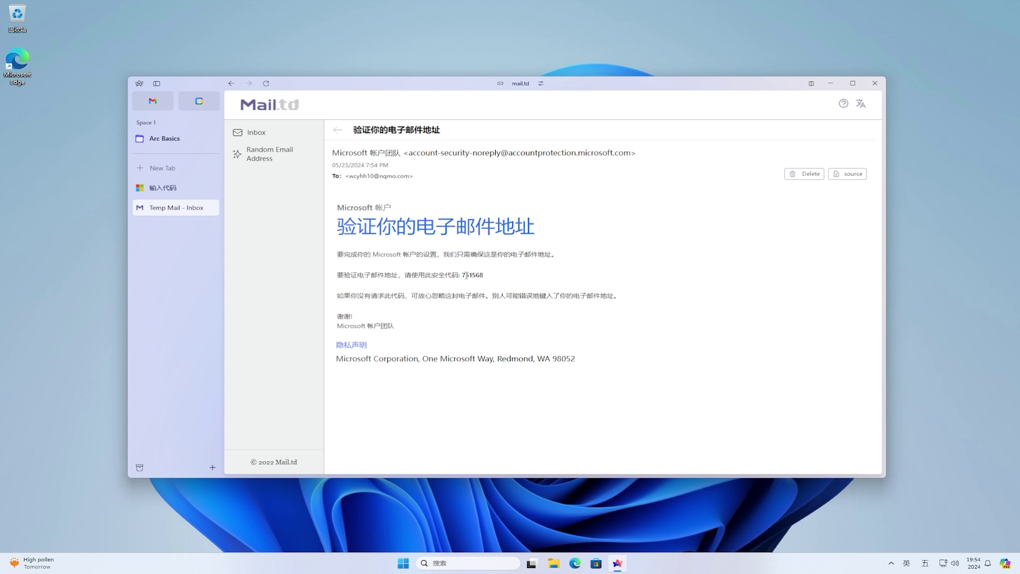
pyautogui.click(160, 186)
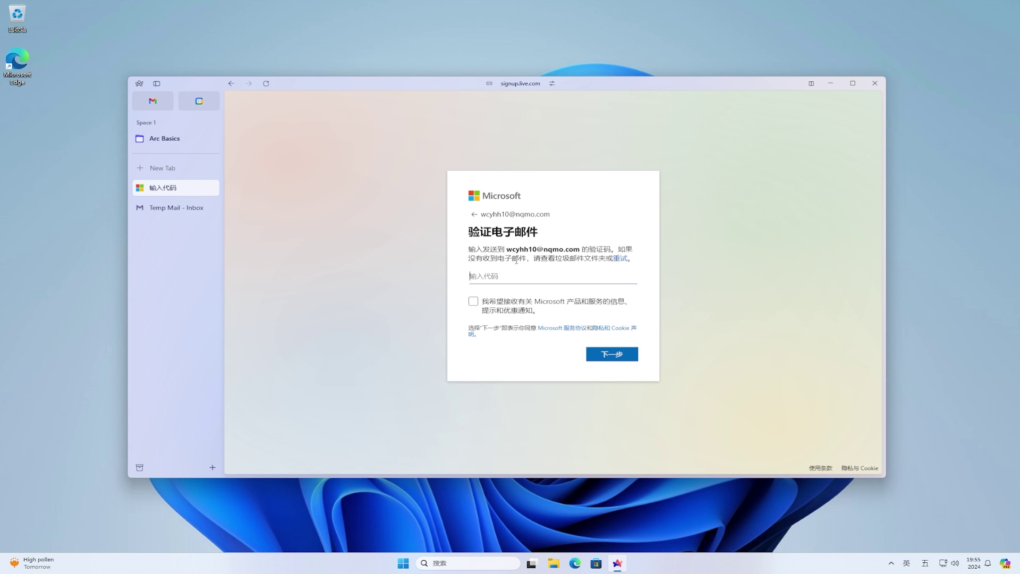
# Submit the email code and solve the first two rotation puzzles.
pyautogui.click(622, 356)
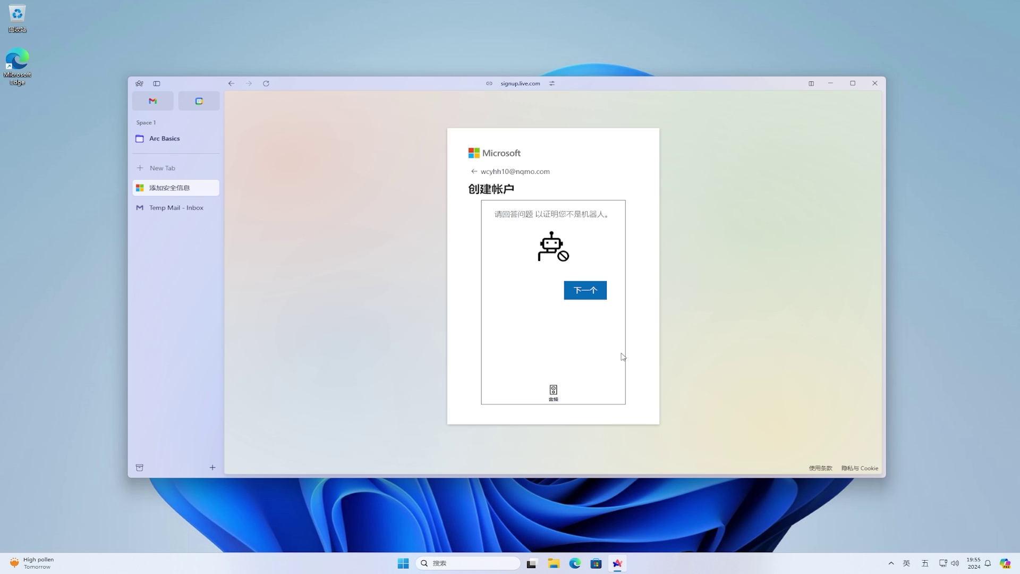
pyautogui.click(586, 291)
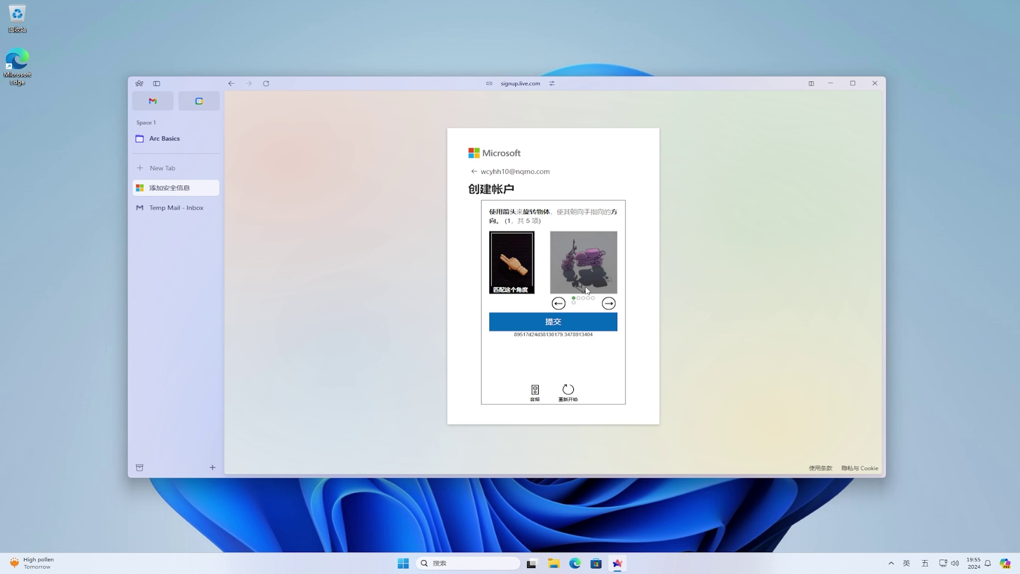
pyautogui.click(559, 302)
pyautogui.click(596, 325)
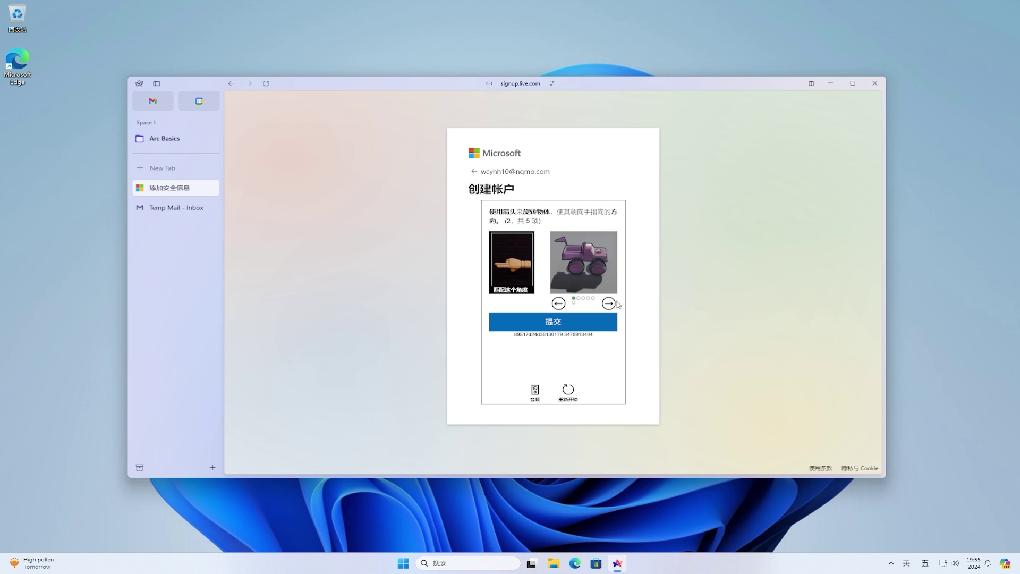
pyautogui.click(608, 303)
pyautogui.click(609, 303)
pyautogui.click(604, 321)
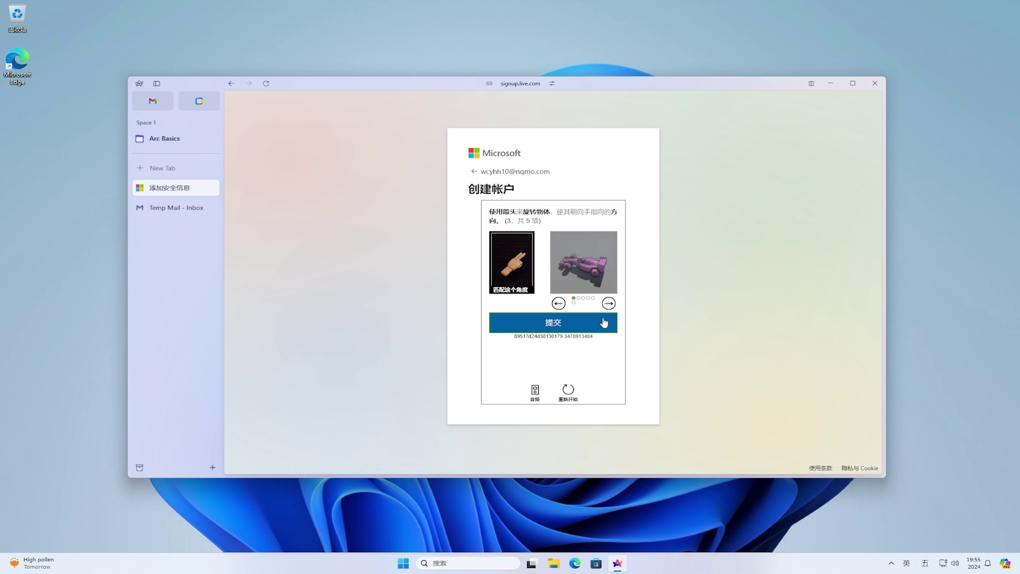
# Solve the remaining three rotation puzzles until 验证完成! appears.
pyautogui.click(609, 303)
pyautogui.click(608, 304)
pyautogui.click(608, 304)
pyautogui.click(609, 303)
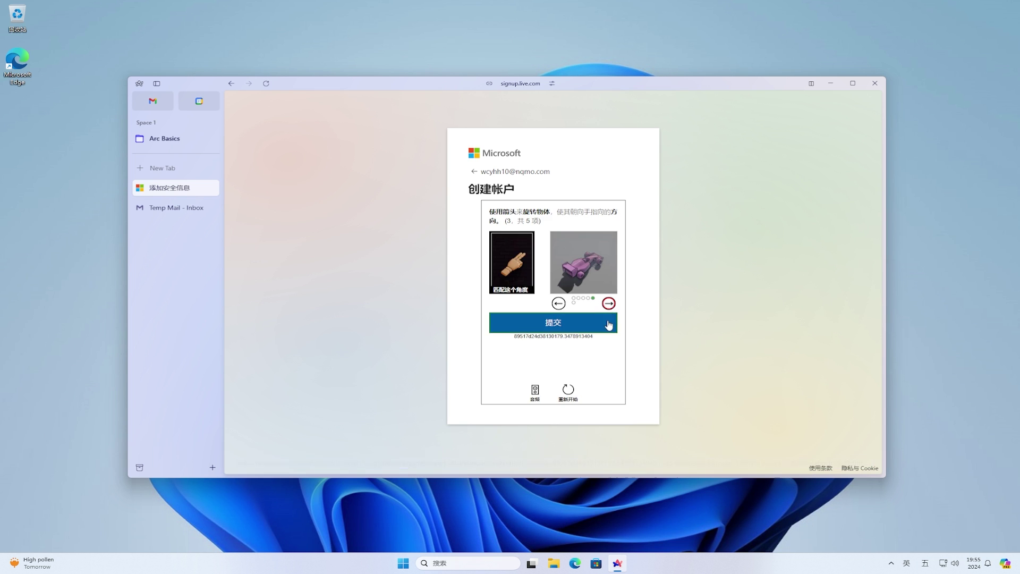
pyautogui.click(609, 325)
pyautogui.click(608, 303)
pyautogui.click(608, 304)
pyautogui.click(608, 303)
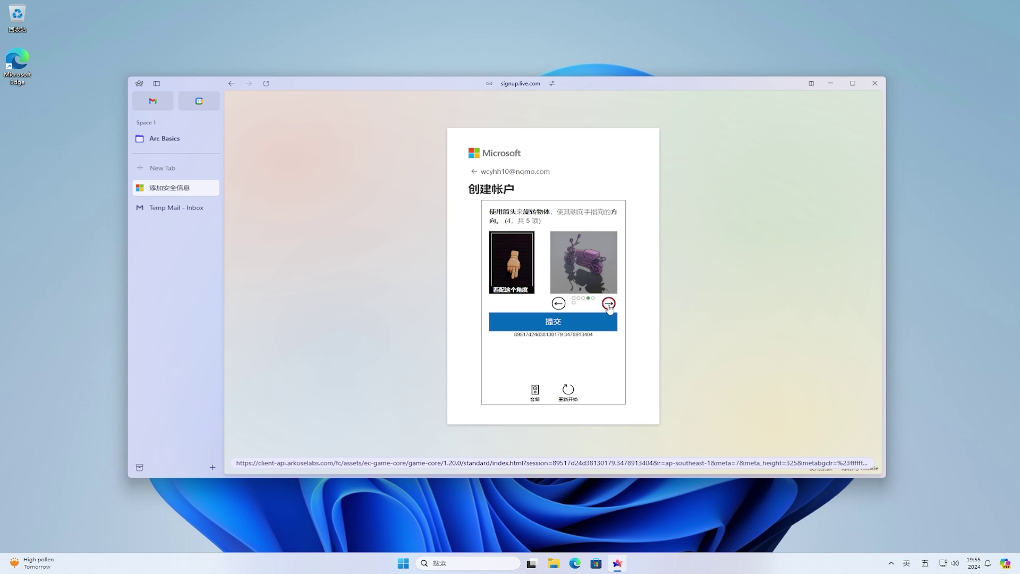
pyautogui.click(609, 304)
pyautogui.click(605, 322)
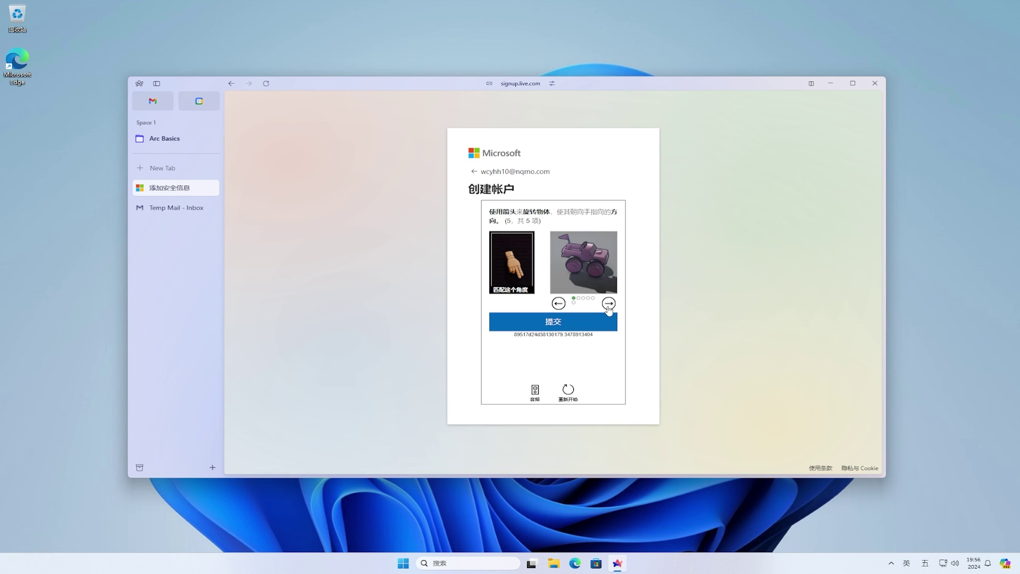
pyautogui.click(609, 303)
pyautogui.click(608, 303)
pyautogui.click(608, 304)
pyautogui.click(609, 324)
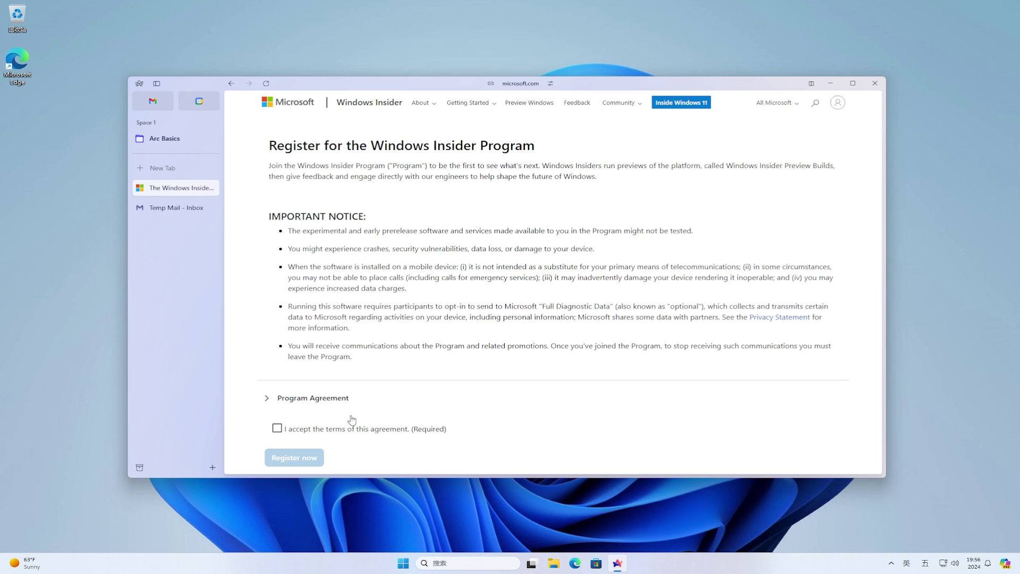
# Accept the Insider Program agreement terms and submit the registration.
pyautogui.click(277, 430)
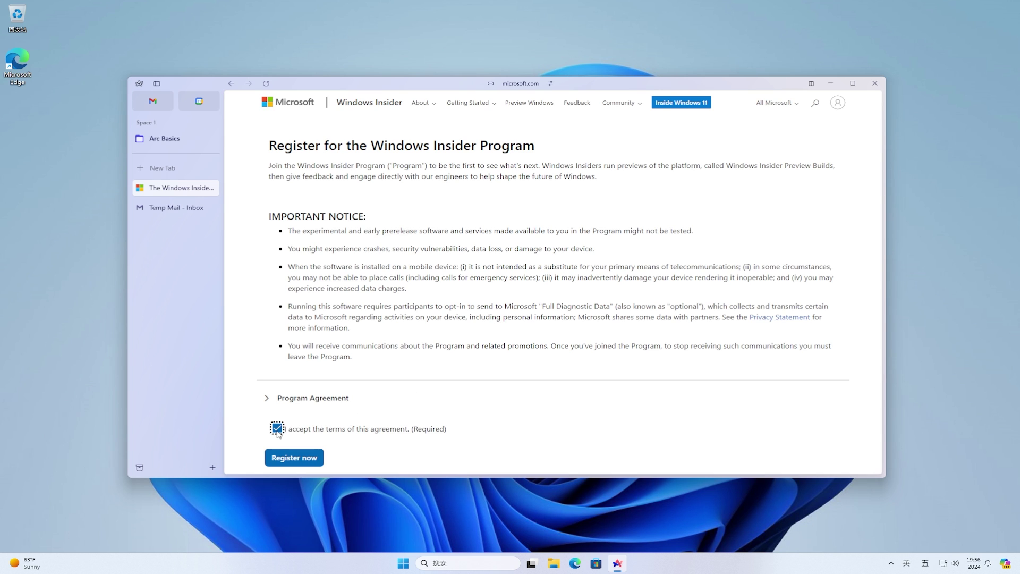
pyautogui.click(298, 457)
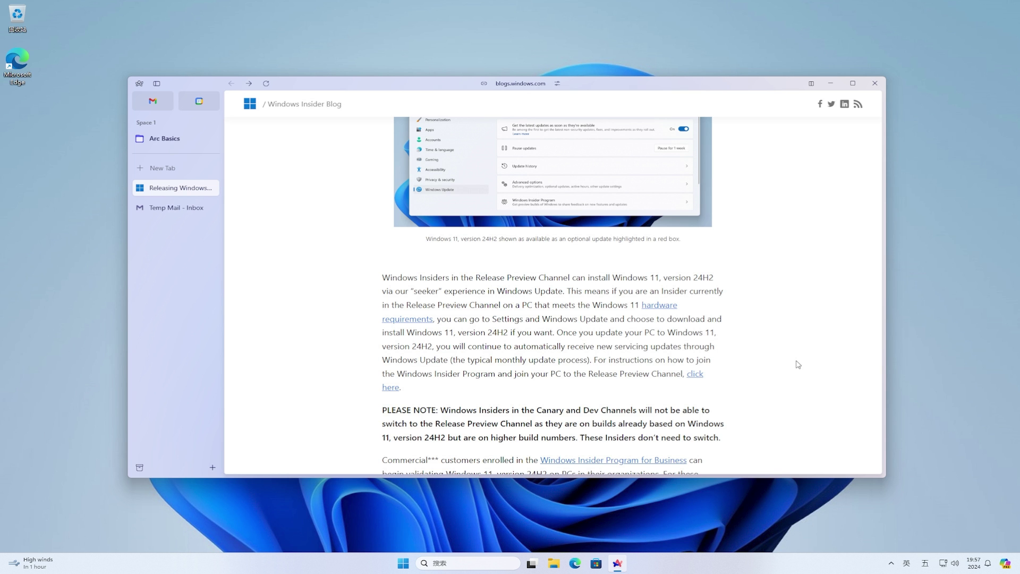
# Open the 'Windows Insider ISO download page' link further down the blog post.
pyautogui.scroll(-6, 798, 364)
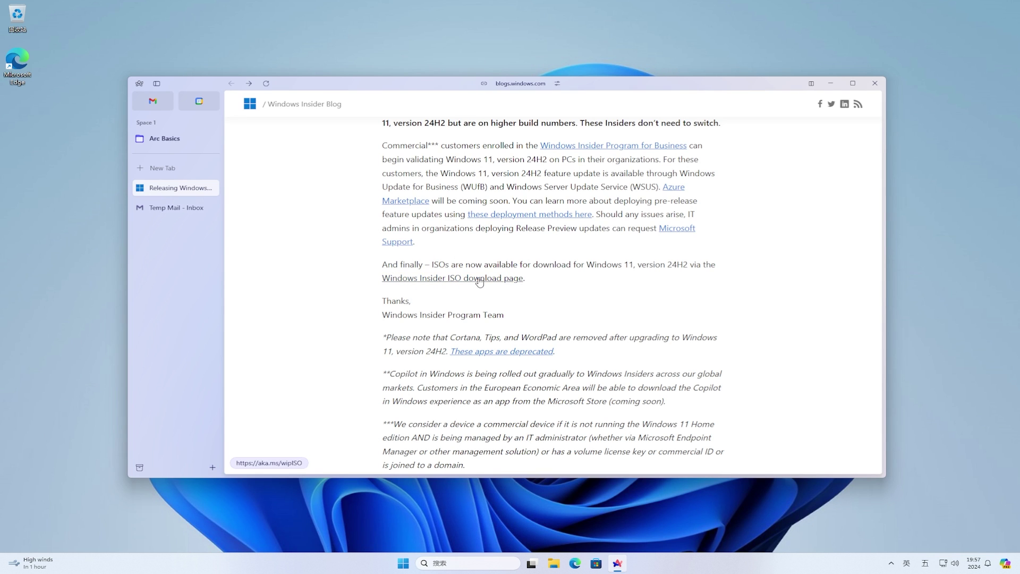
pyautogui.click(480, 280)
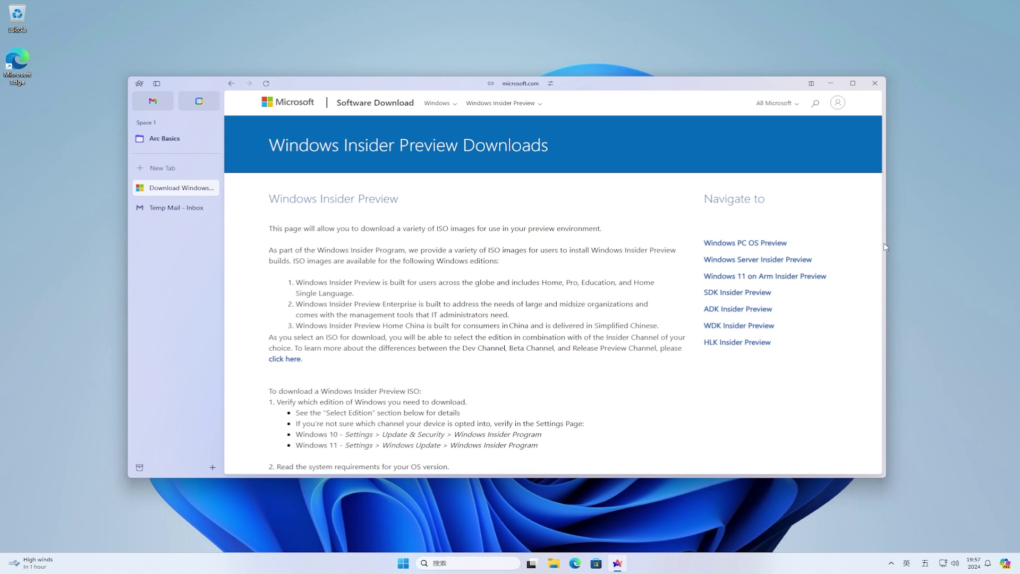
# Download the 64-bit Windows 11 Insider Preview Enterprise (Release Preview Channel) ISO in Chinese Simplified.
pyautogui.scroll(-15, 877, 255)
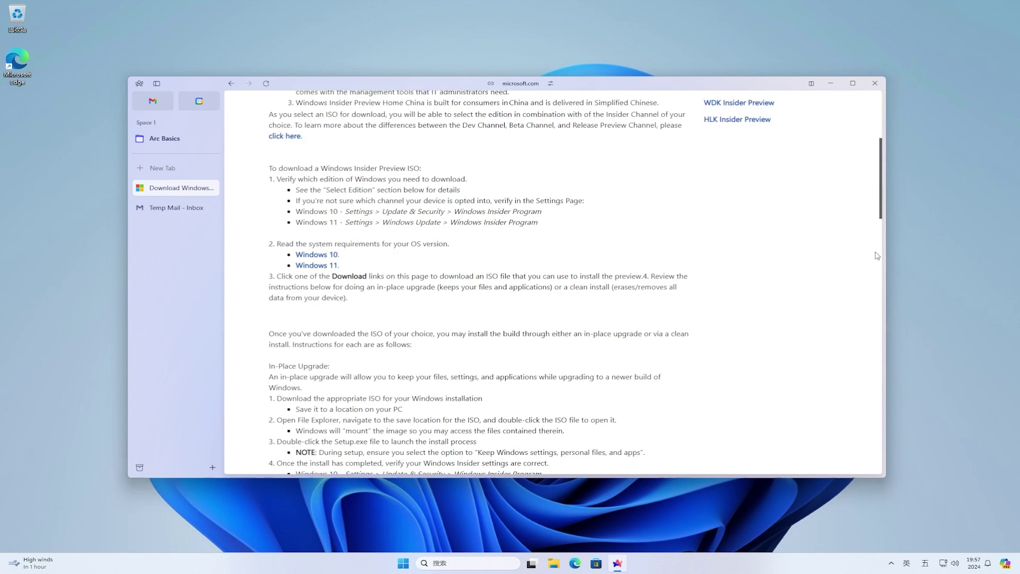
pyautogui.scroll(-10, 877, 256)
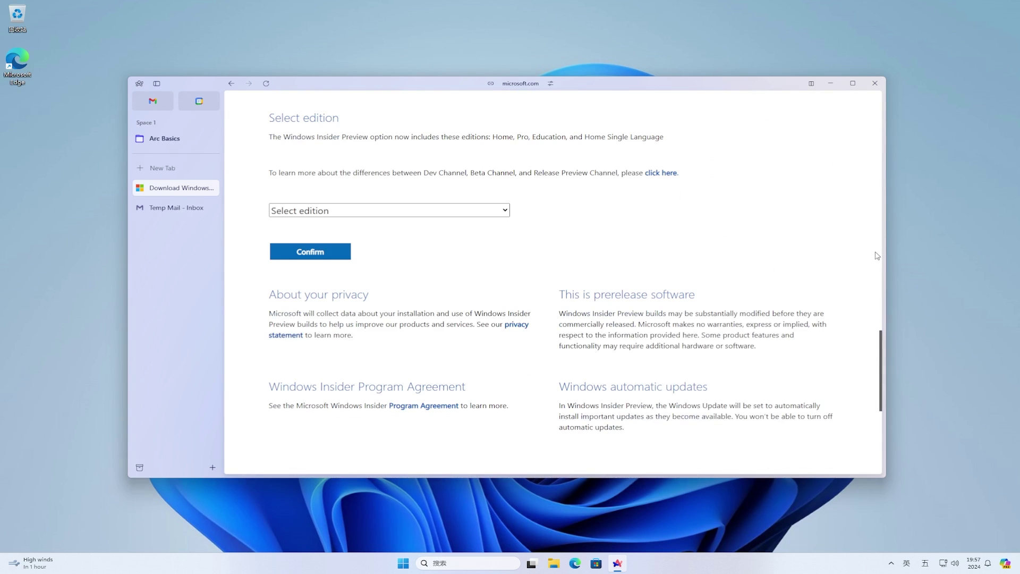
pyautogui.click(505, 210)
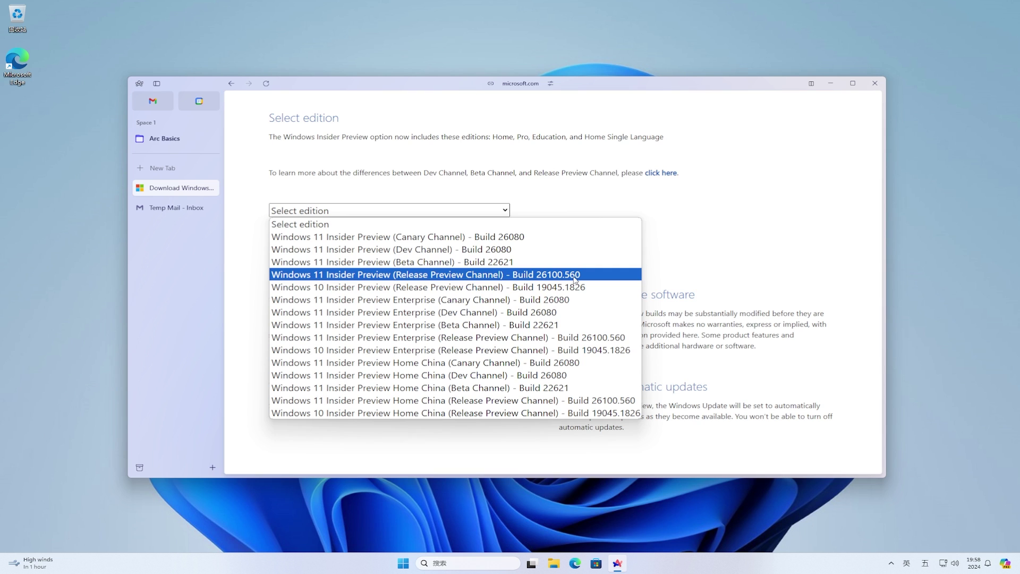
pyautogui.click(626, 343)
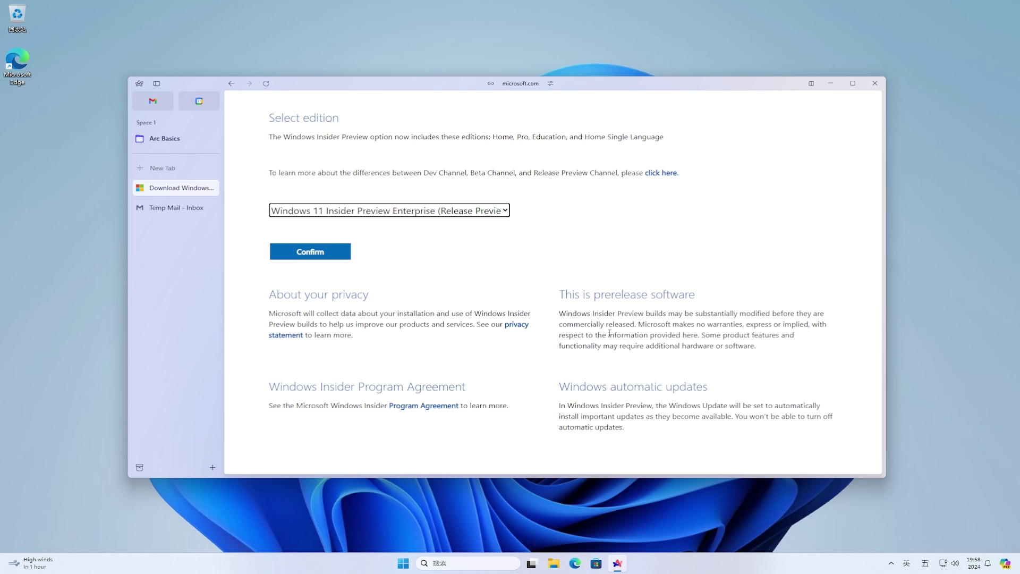
pyautogui.click(310, 252)
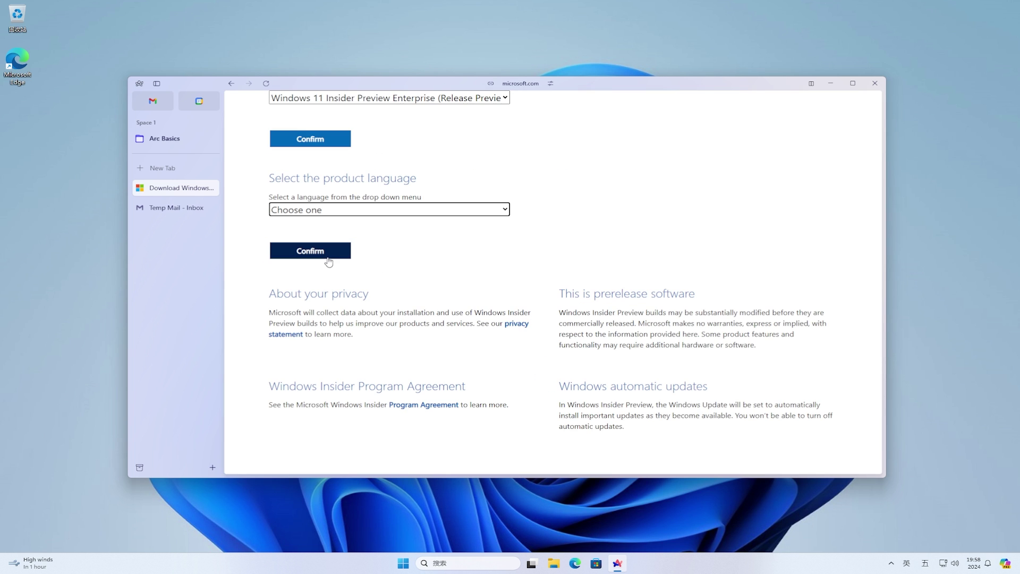
pyautogui.click(343, 212)
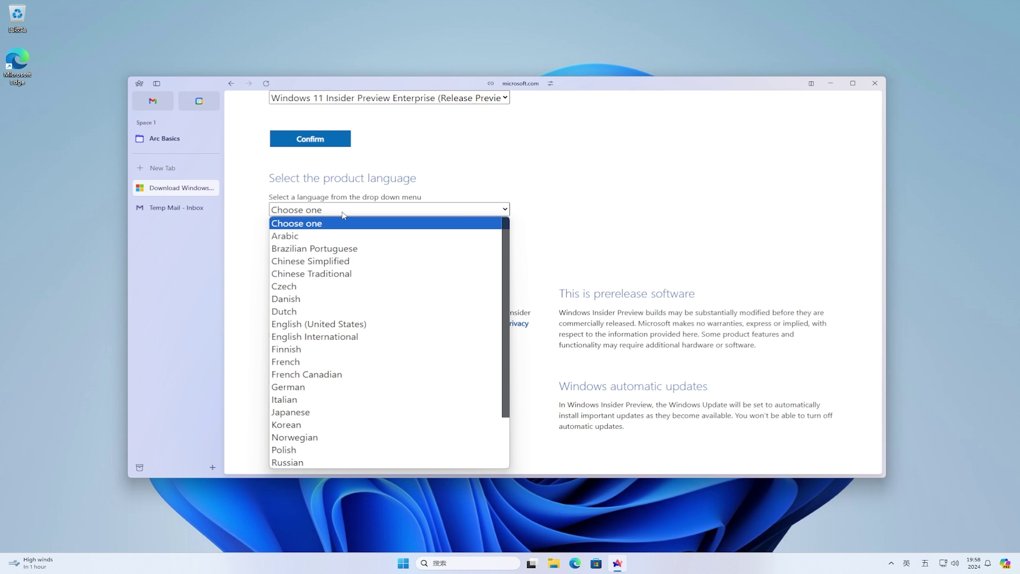
pyautogui.click(340, 260)
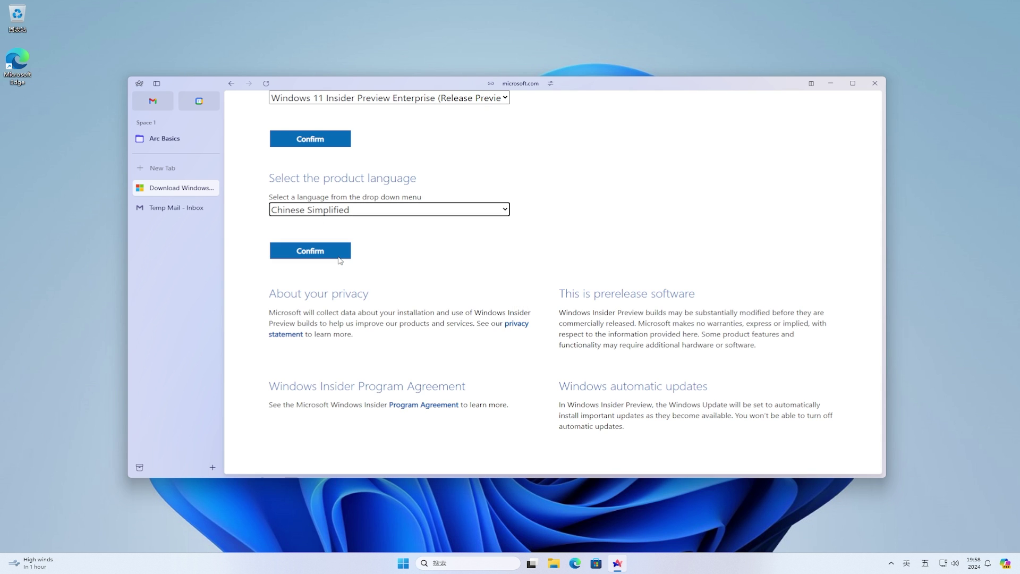
pyautogui.click(339, 259)
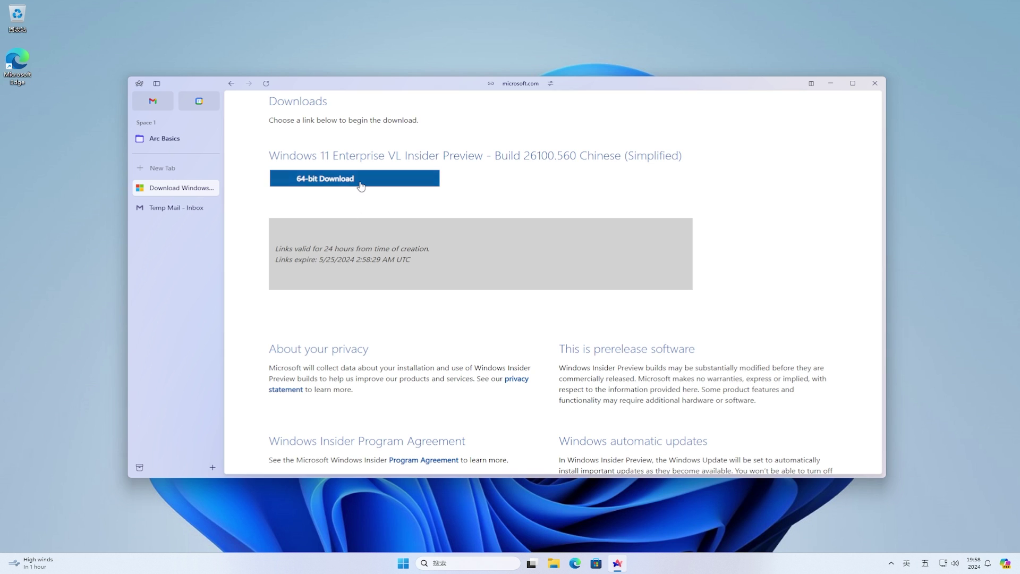
pyautogui.click(361, 183)
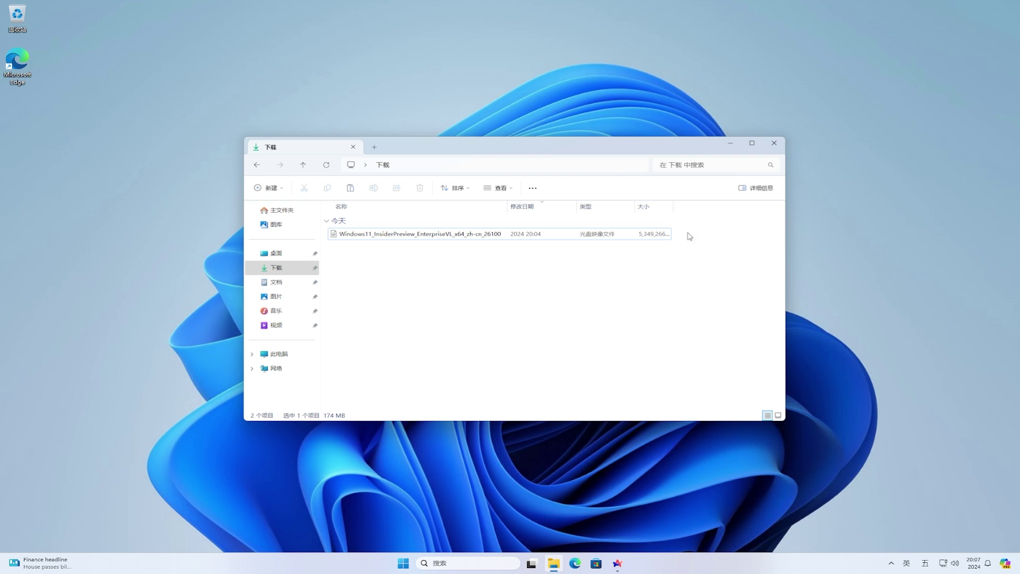
# Mount the ISO as drive E:, run setup with admin approval, and turn off help-improve-installation.
pyautogui.doubleClick(490, 238)
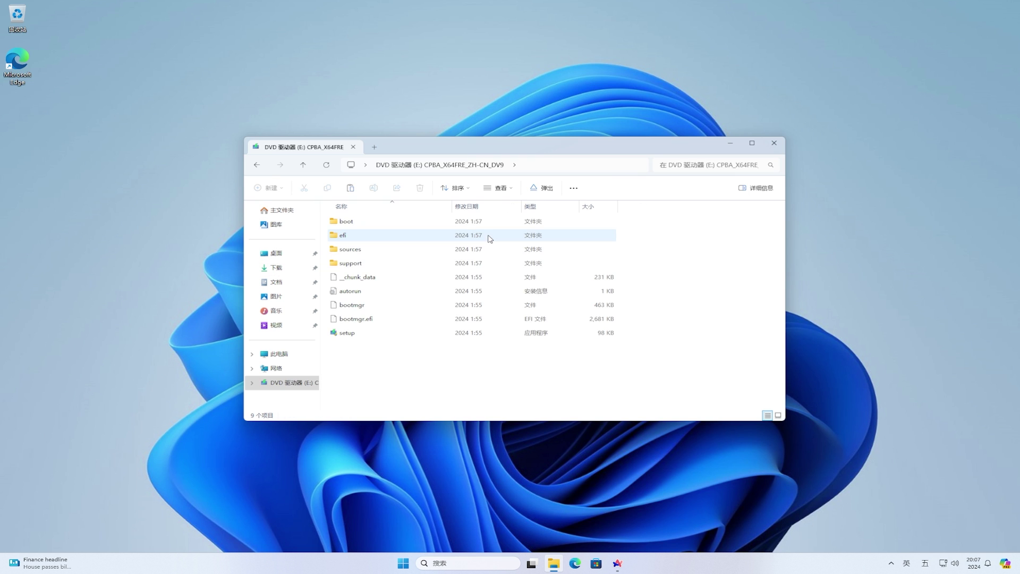
pyautogui.doubleClick(450, 335)
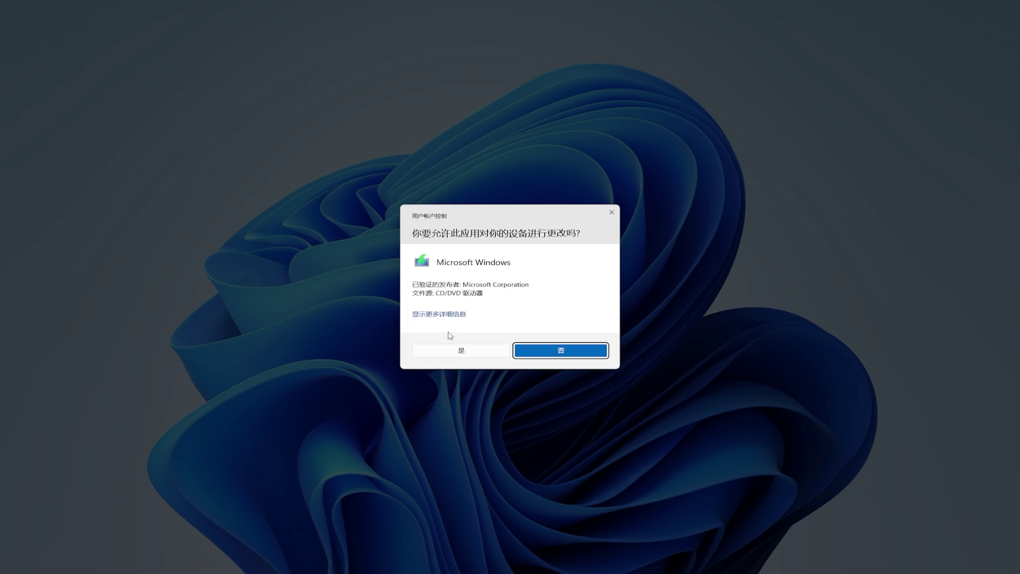
pyautogui.click(463, 350)
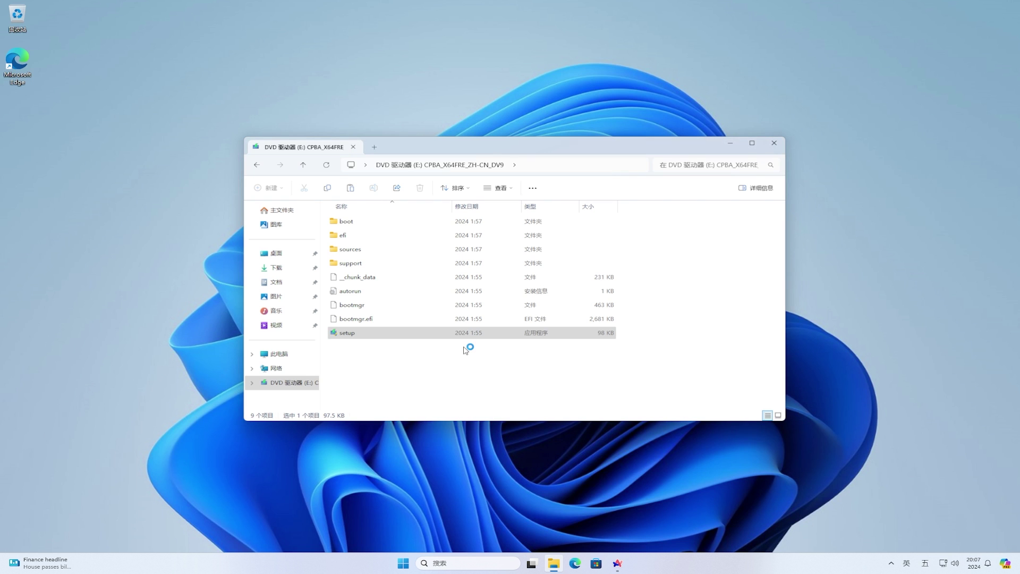
pyautogui.click(731, 144)
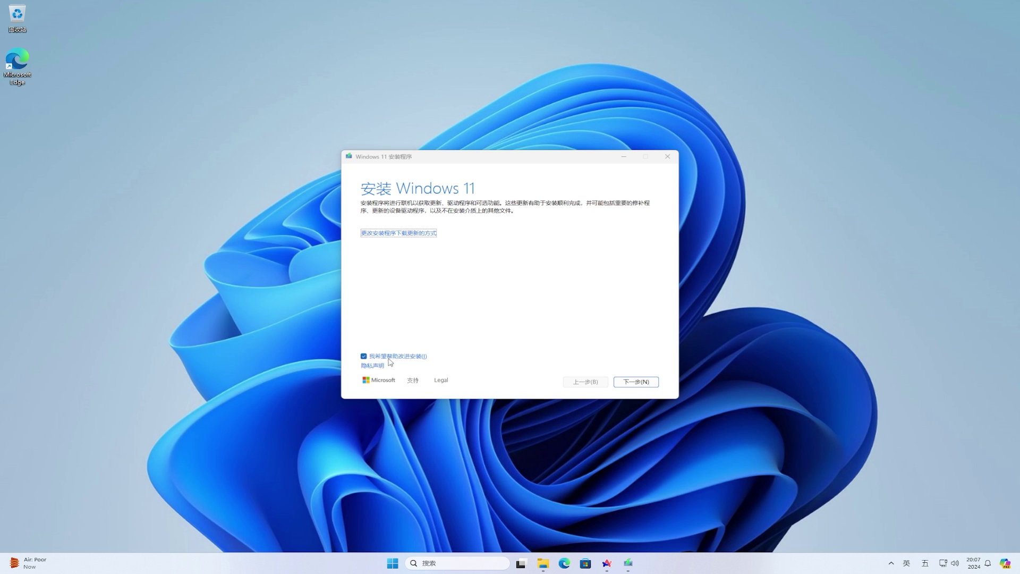
pyautogui.click(364, 356)
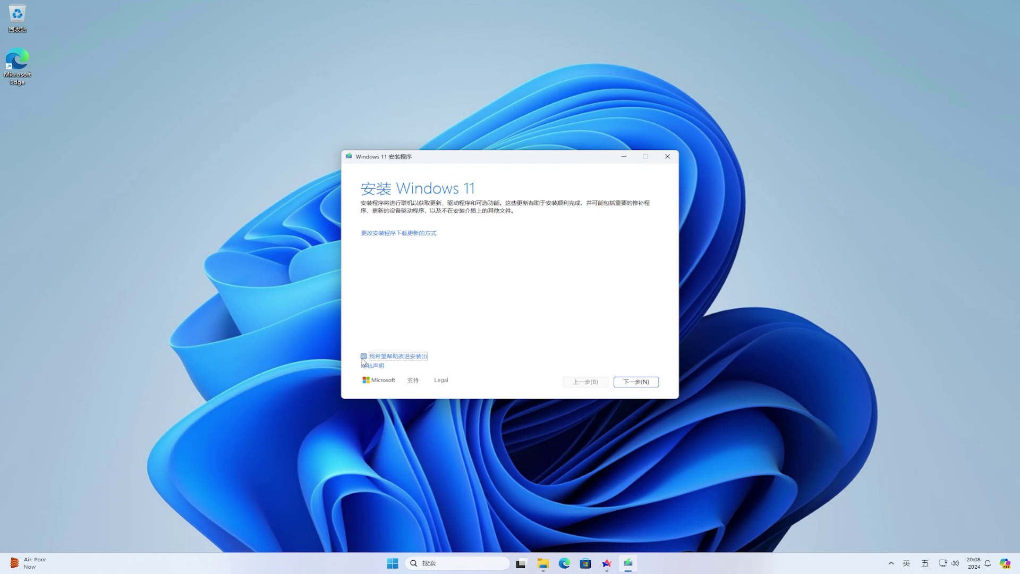
# Change how Setup downloads updates, accept the licence terms, and install Windows 11 keeping files and apps.
pyautogui.click(398, 233)
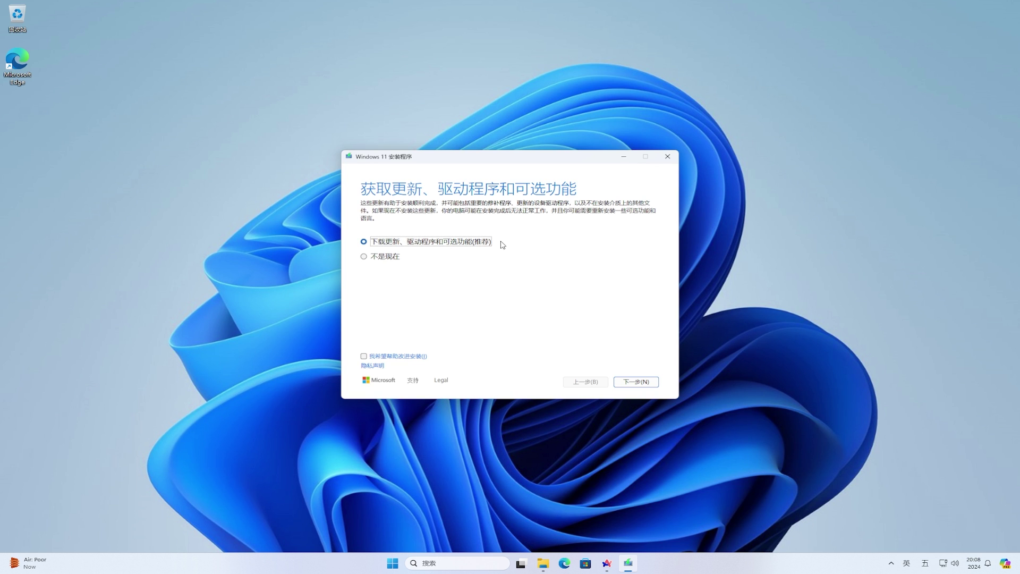
pyautogui.click(651, 387)
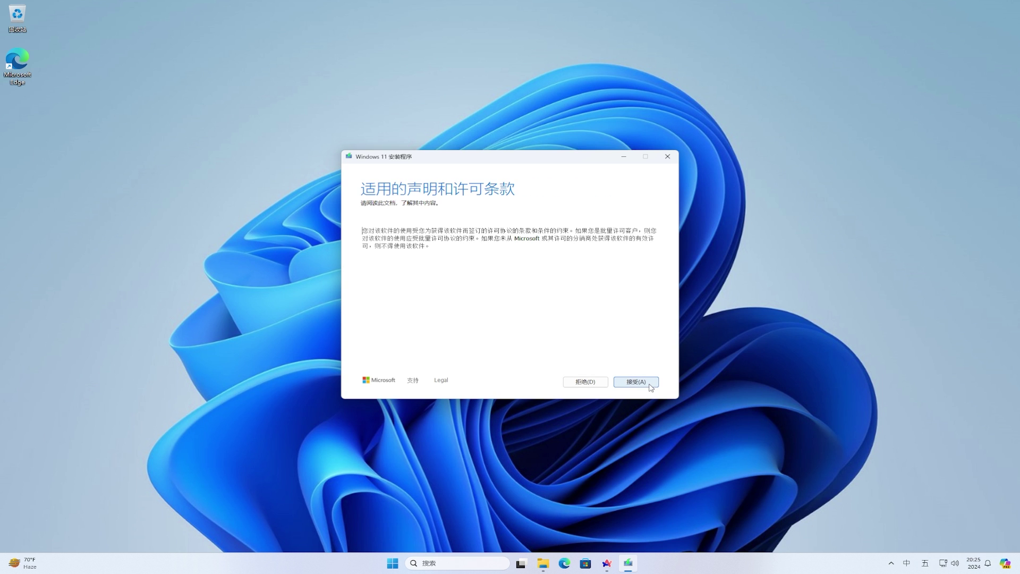
pyautogui.click(636, 382)
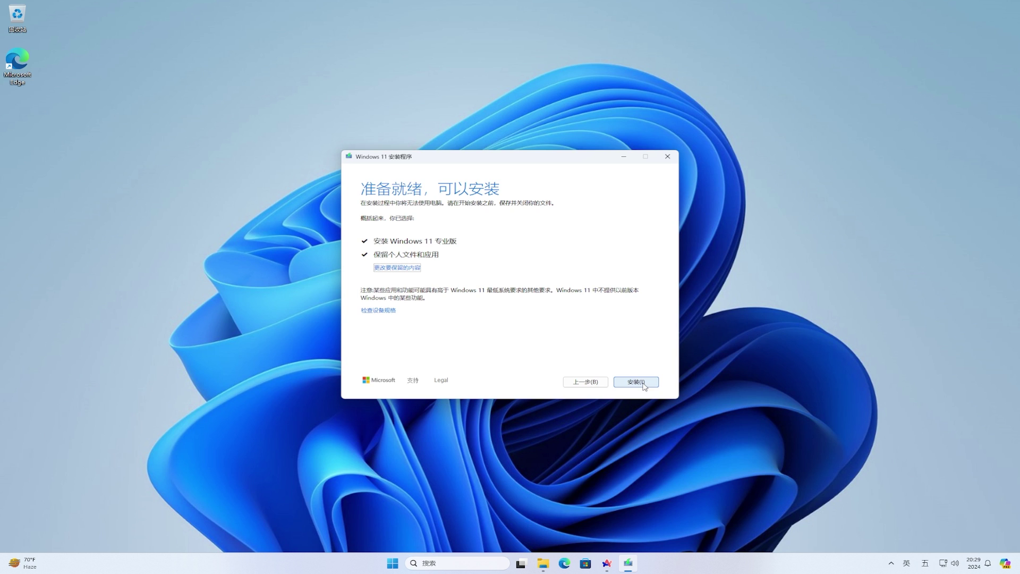
pyautogui.click(642, 383)
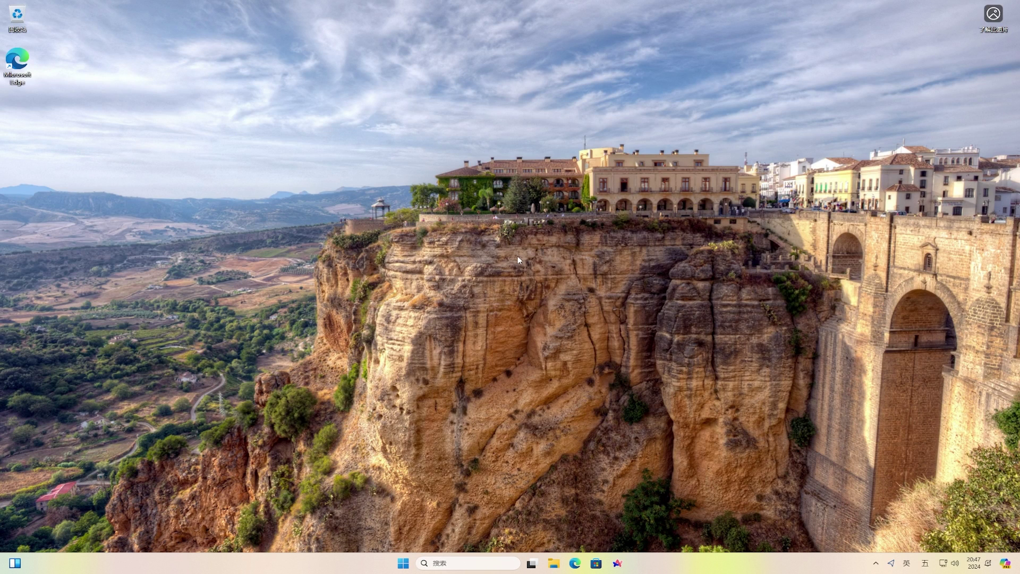
# Launch winver from Start and centre the About Windows box showing version 24H2, build 26100.560.
pyautogui.click(405, 565)
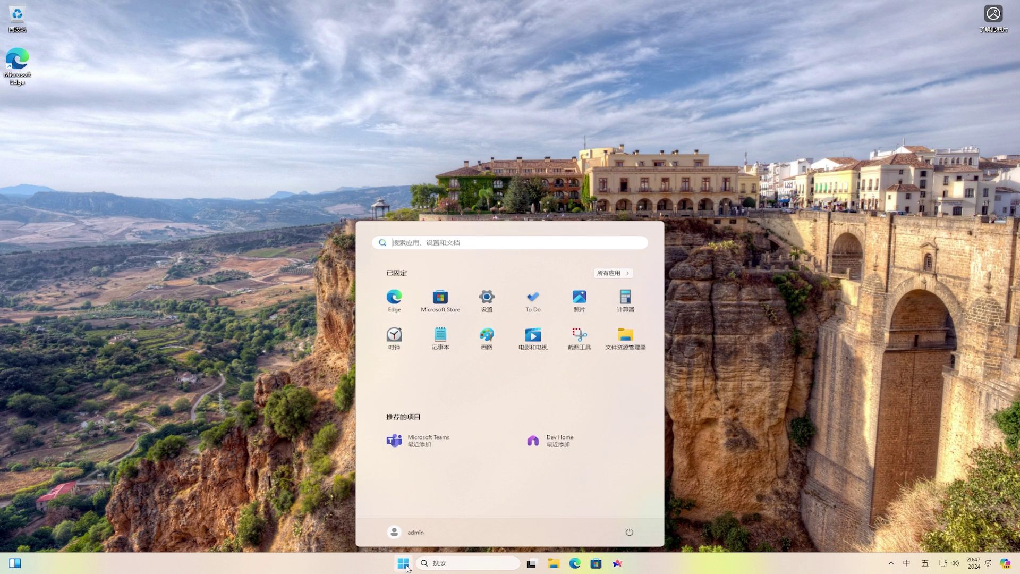
pyautogui.press('shift')
pyautogui.write('winver')
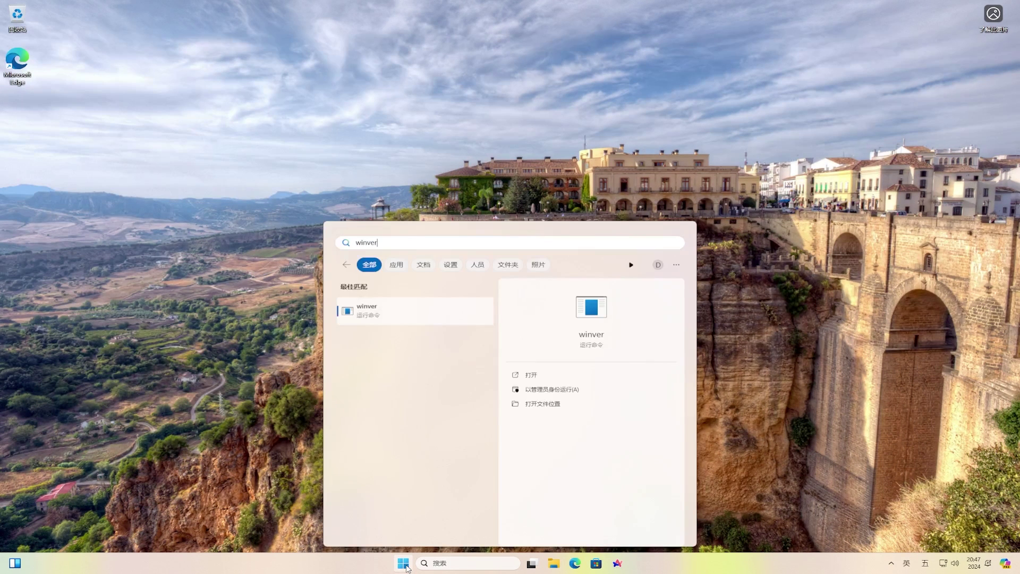
pyautogui.click(411, 319)
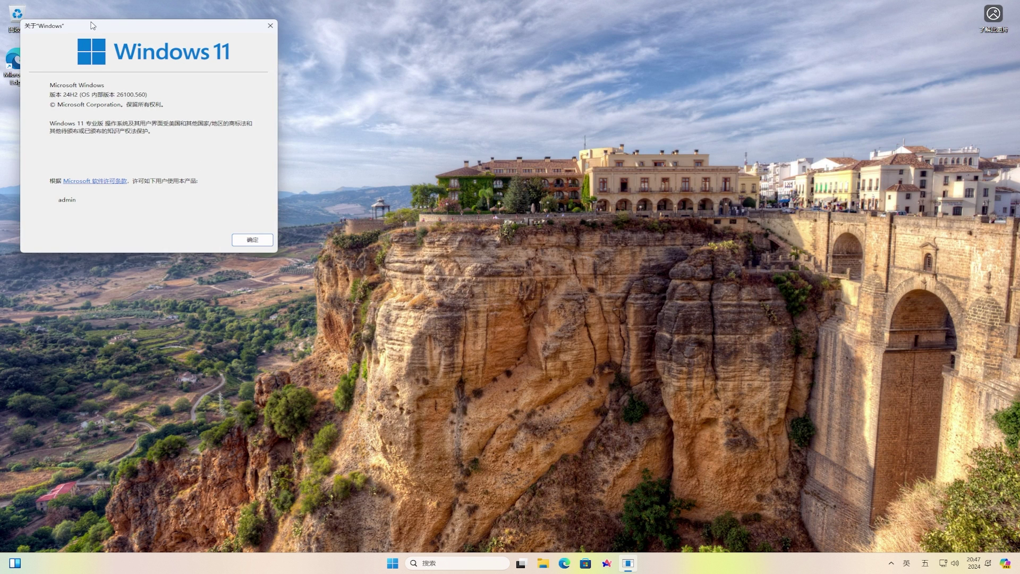
pyautogui.moveTo(93, 26); pyautogui.dragTo(422, 150)
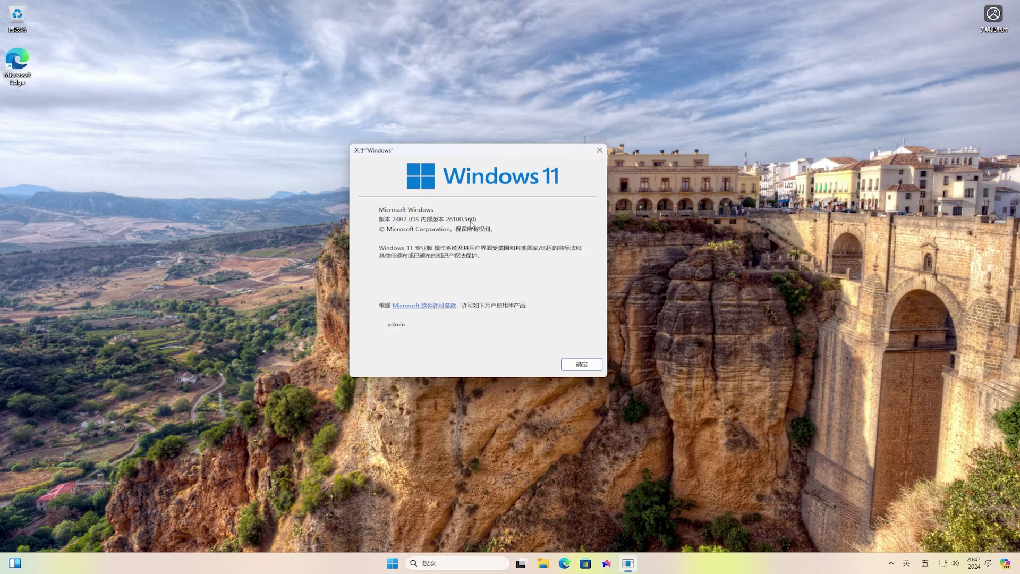
# Close About Windows, apply the Windows light theme via 个性化, and close Settings.
pyautogui.click(583, 365)
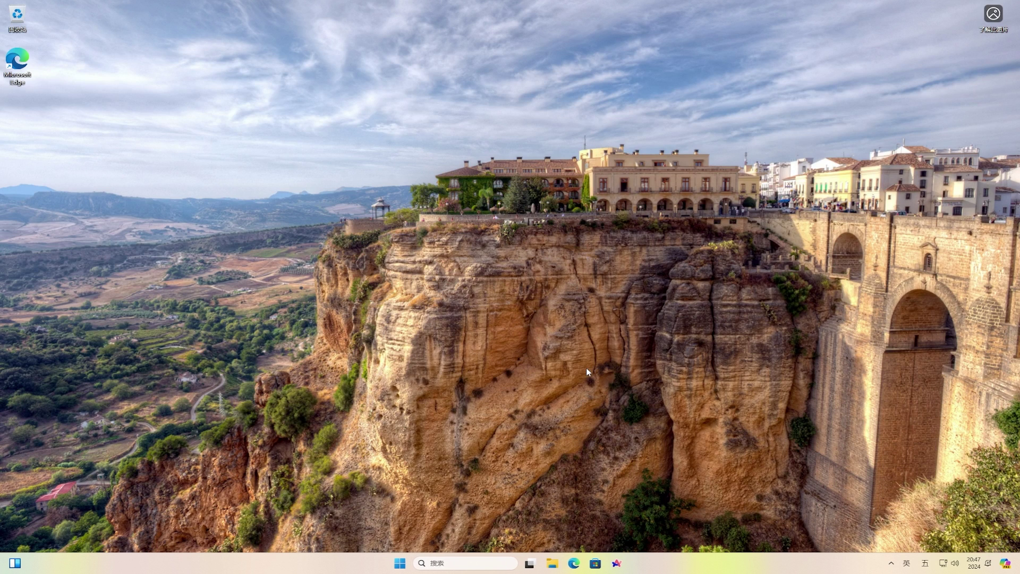
pyautogui.rightClick(482, 241)
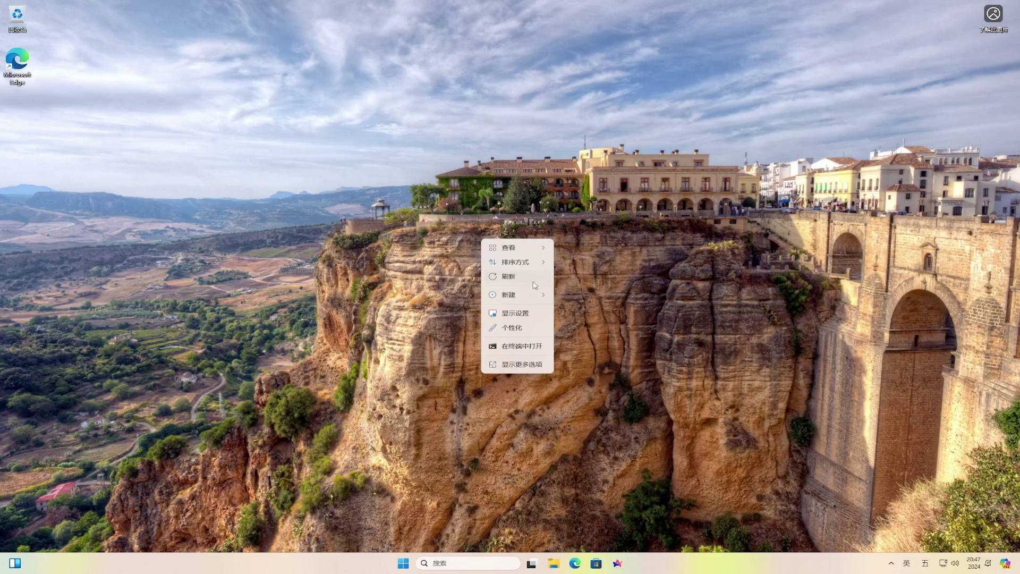
pyautogui.click(539, 328)
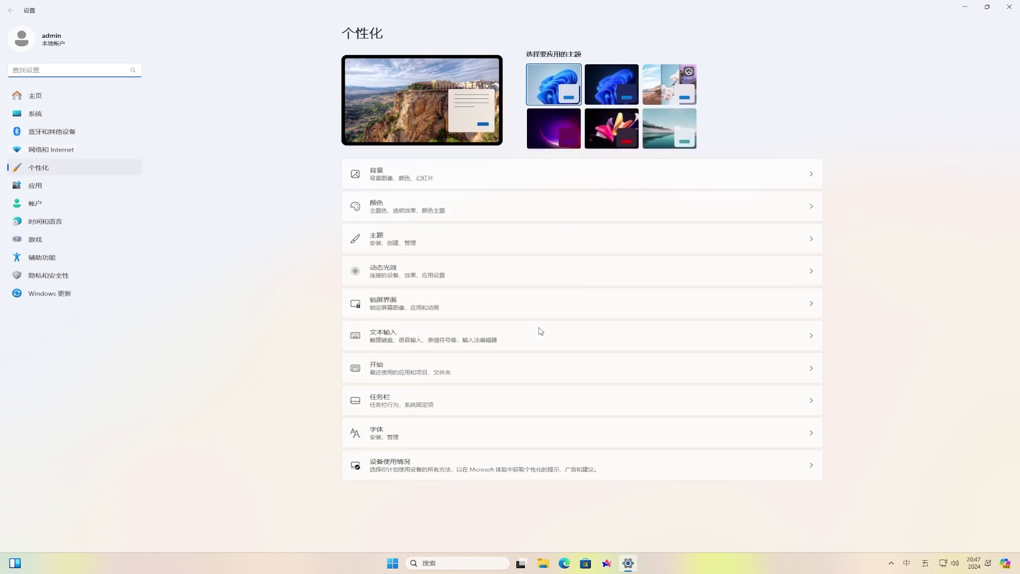
pyautogui.click(545, 95)
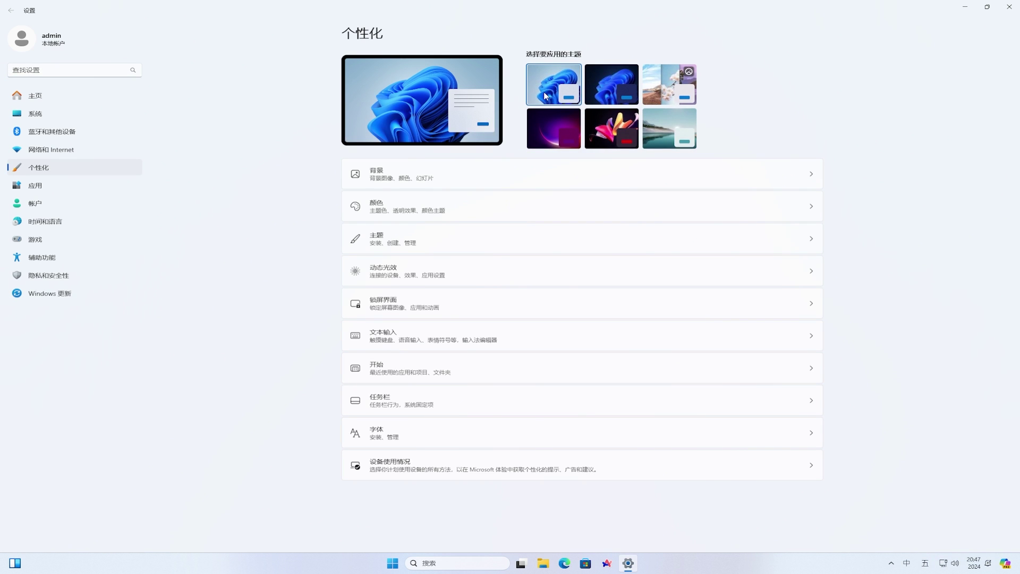
pyautogui.click(1010, 7)
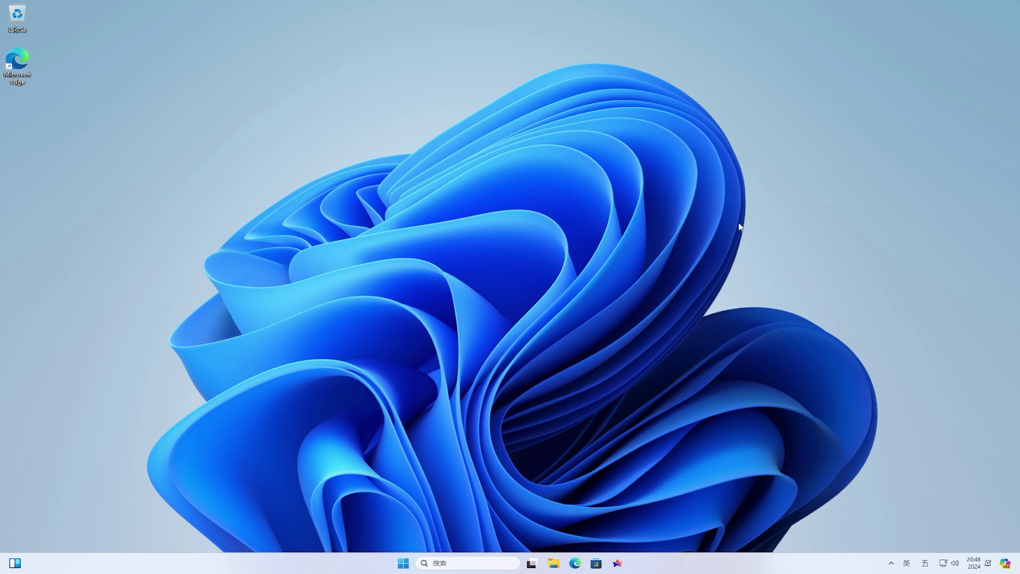
# Check for updates in 设置 > Windows 更新, note KB5037850, and restart to install them.
pyautogui.click(403, 564)
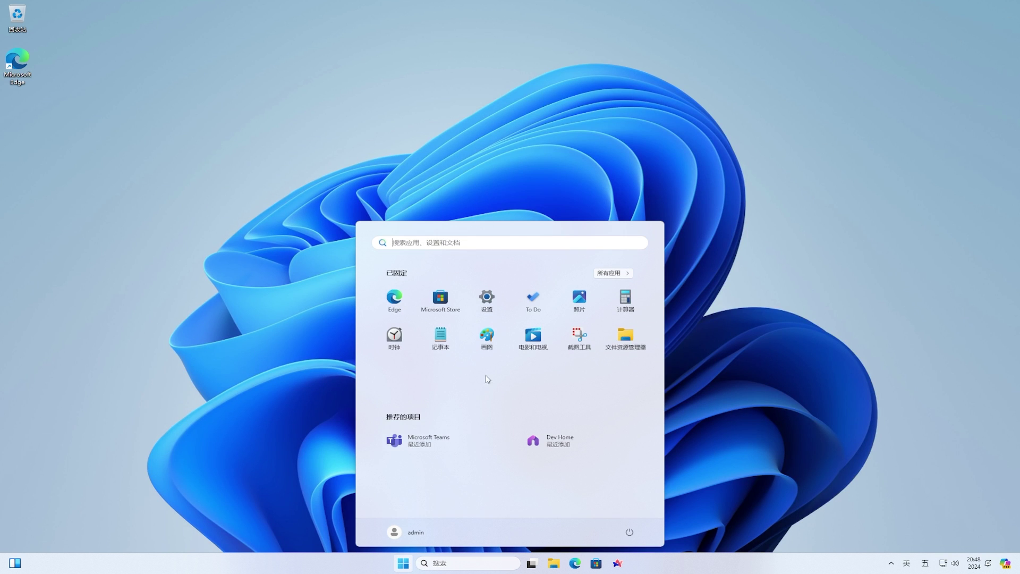
pyautogui.click(500, 298)
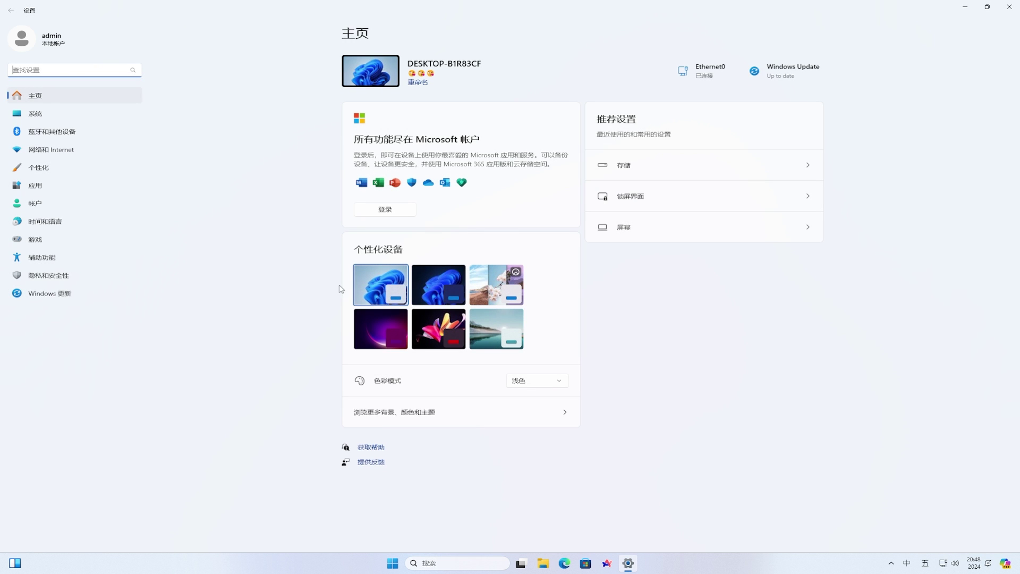
pyautogui.click(92, 296)
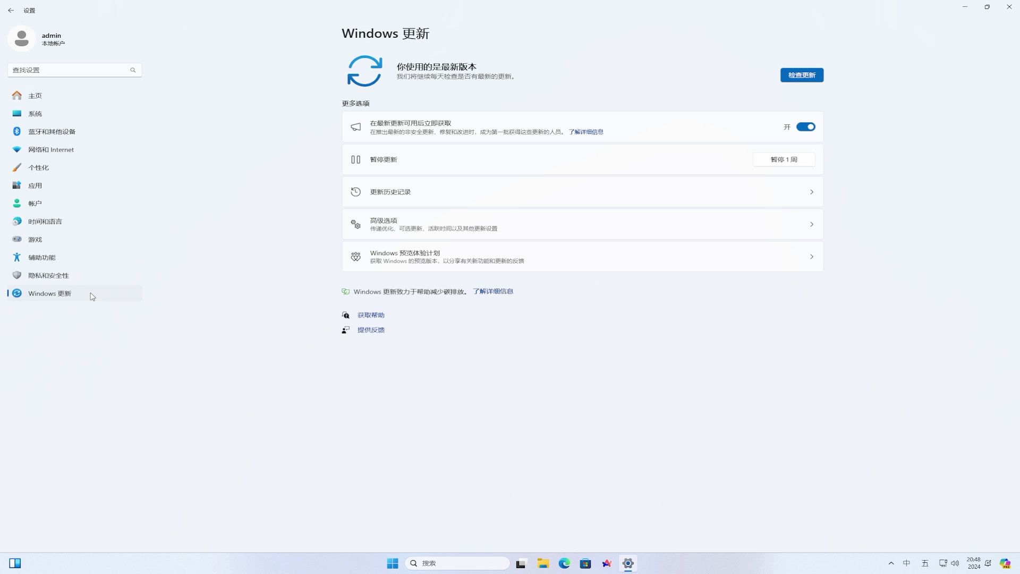
pyautogui.click(794, 77)
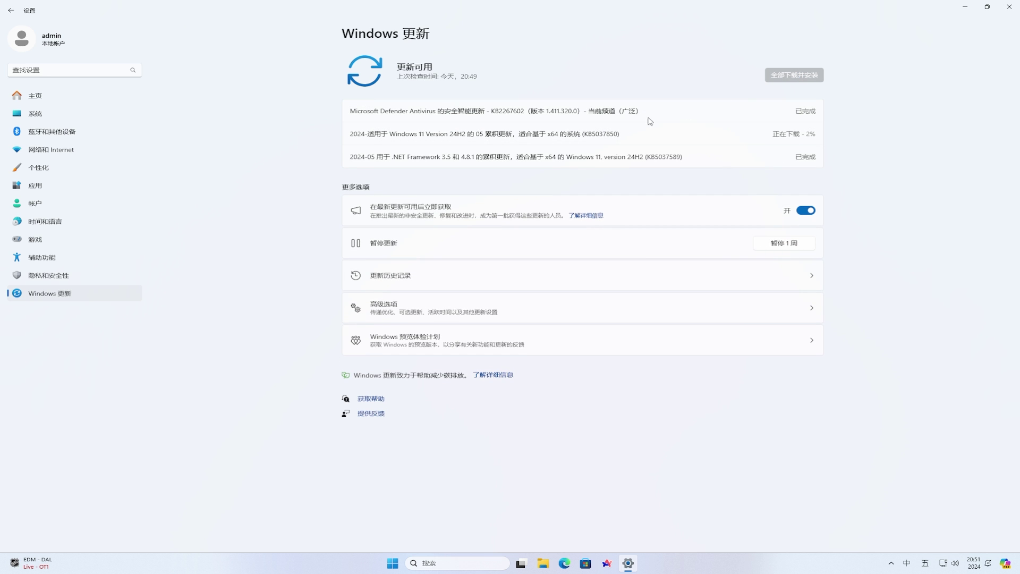
pyautogui.moveTo(583, 134); pyautogui.dragTo(621, 133)
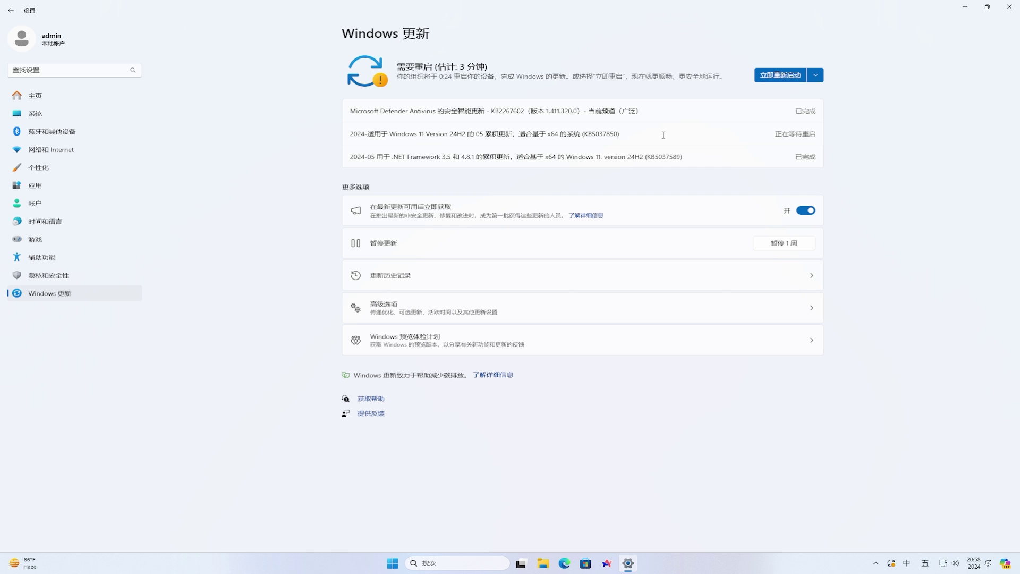
pyautogui.click(777, 76)
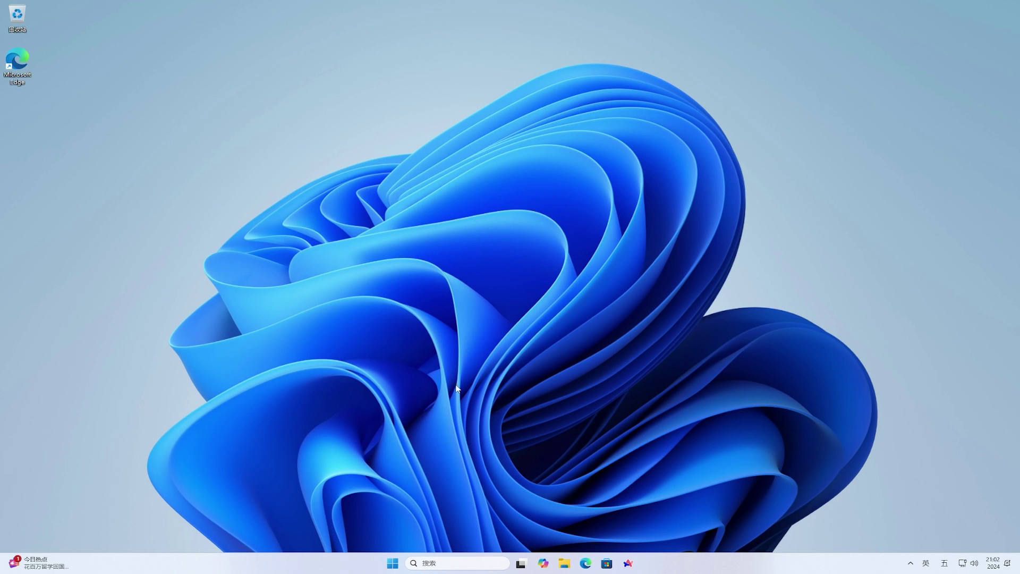
pyautogui.click(394, 565)
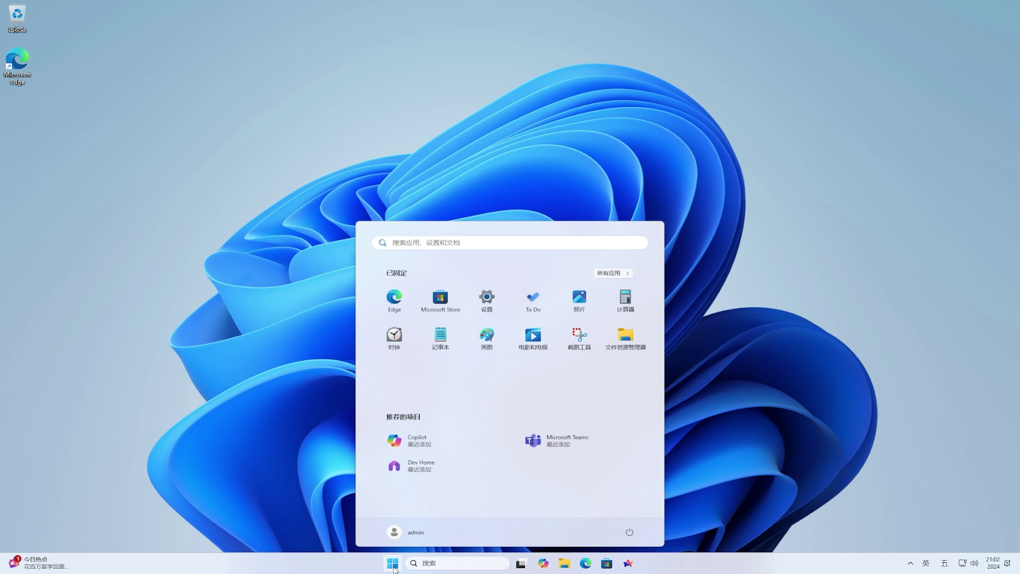
pyautogui.write('winver')
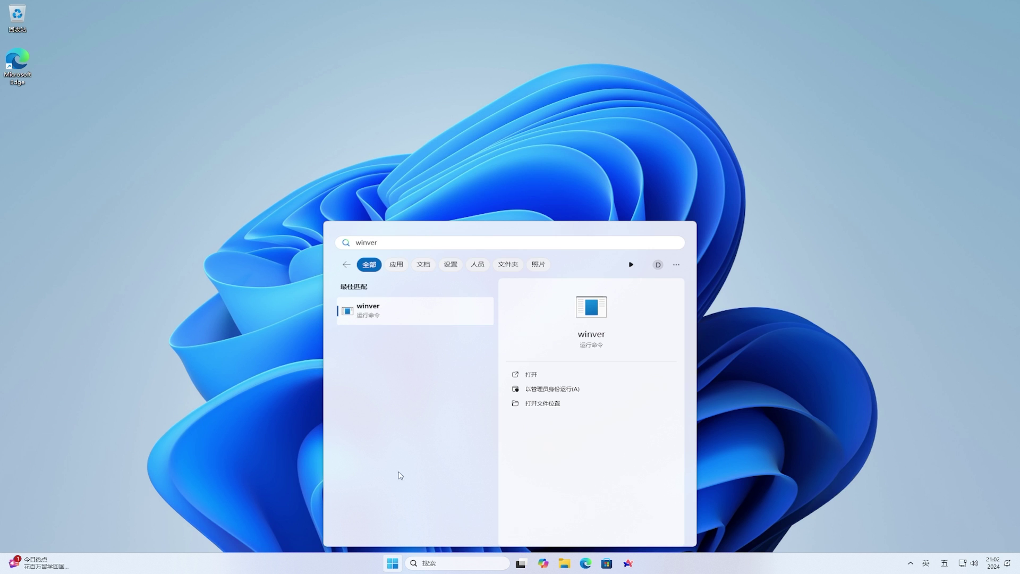
pyautogui.click(408, 317)
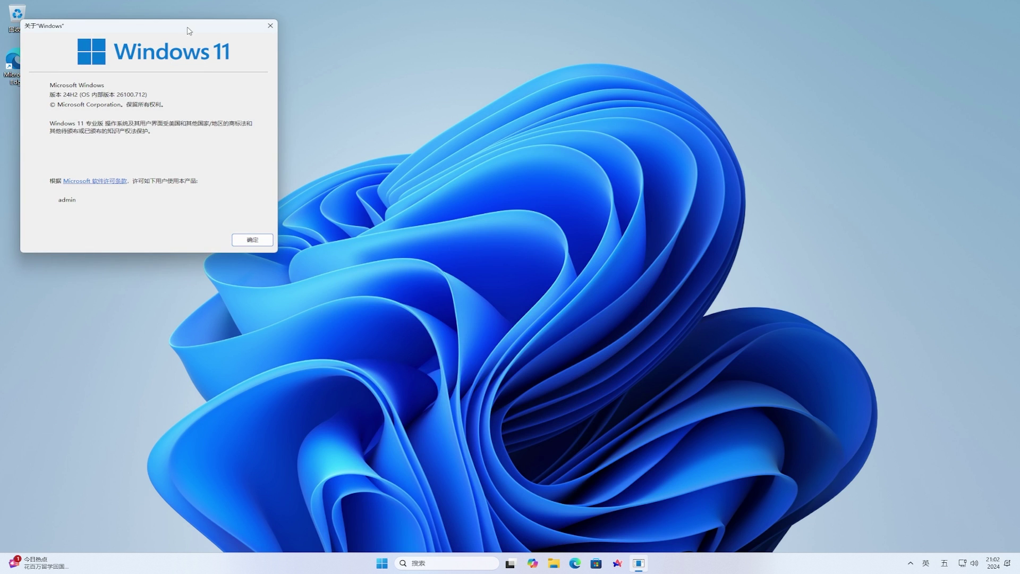
pyautogui.moveTo(187, 28); pyautogui.dragTo(543, 161)
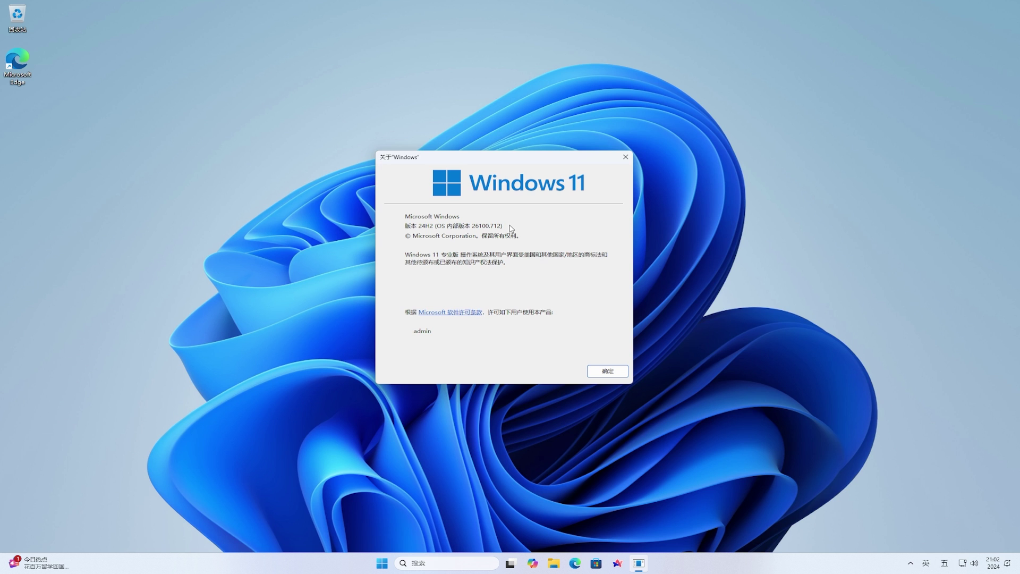
pyautogui.click(609, 372)
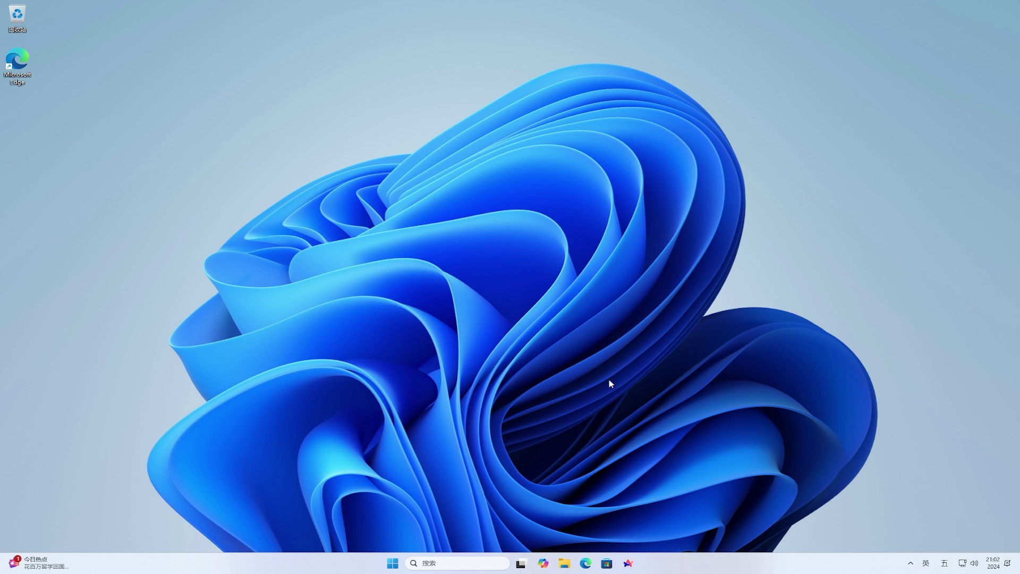
pyautogui.click(542, 564)
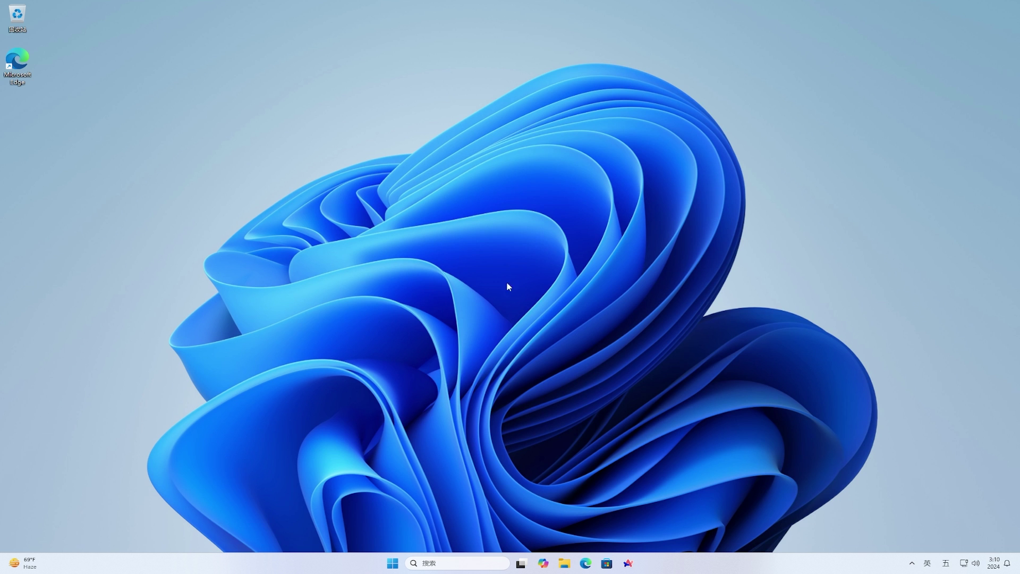
# Open drive C's 属性 from 此电脑 and view its storage details: 46.1 GB used, 52.8 GB free.
pyautogui.click(567, 564)
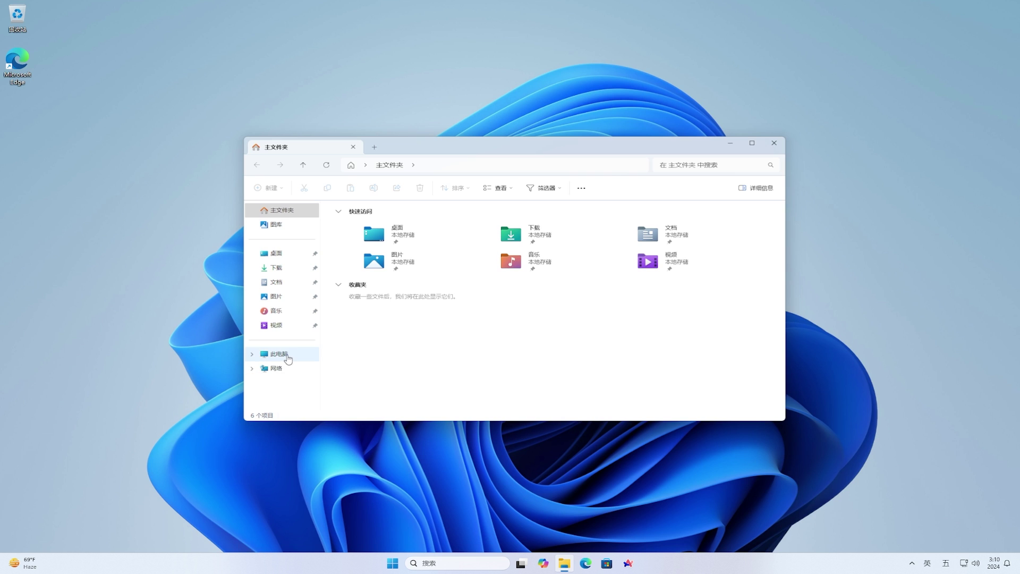
pyautogui.click(287, 358)
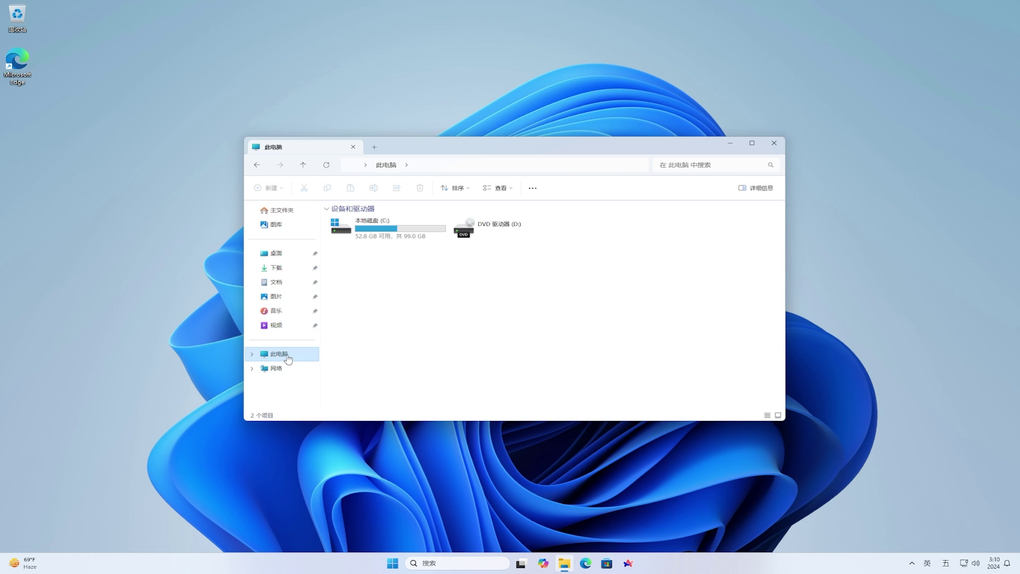
pyautogui.rightClick(399, 234)
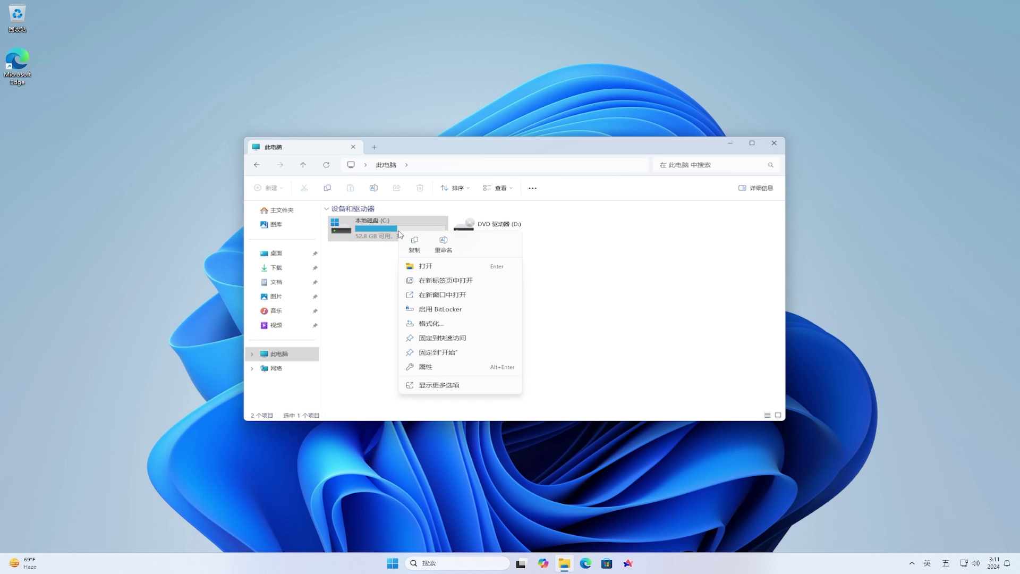
pyautogui.click(462, 367)
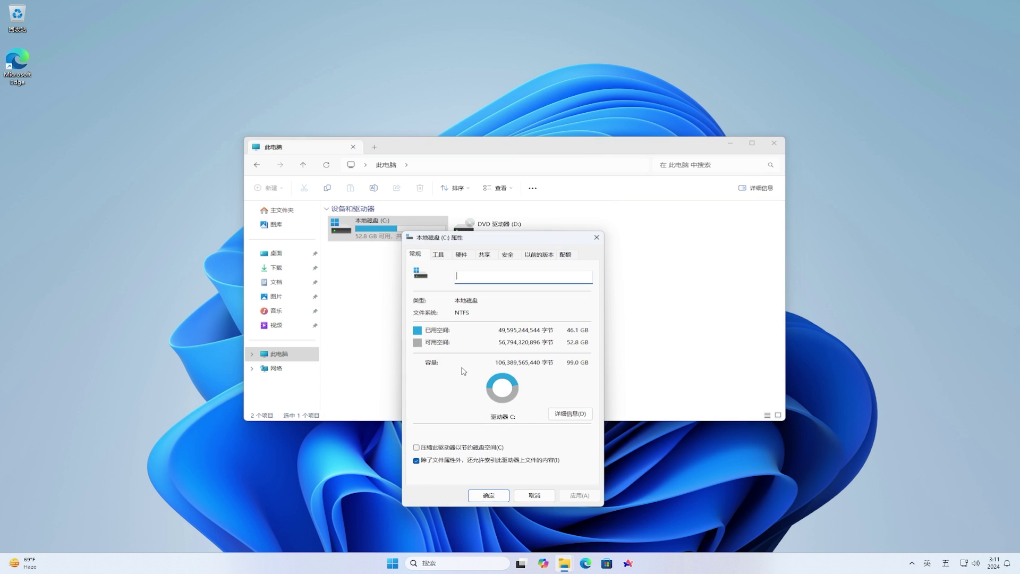
pyautogui.click(783, 148)
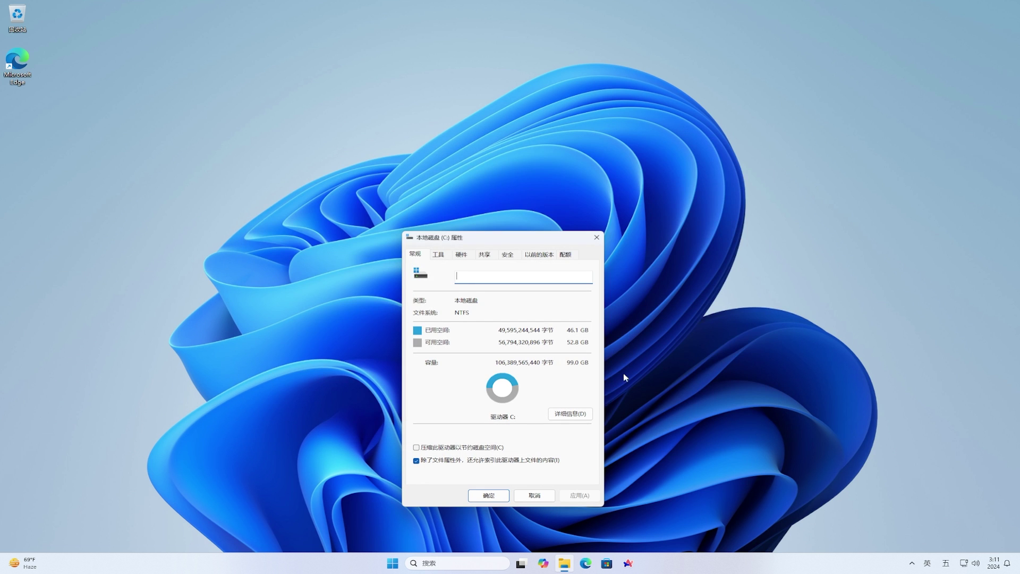
pyautogui.click(590, 417)
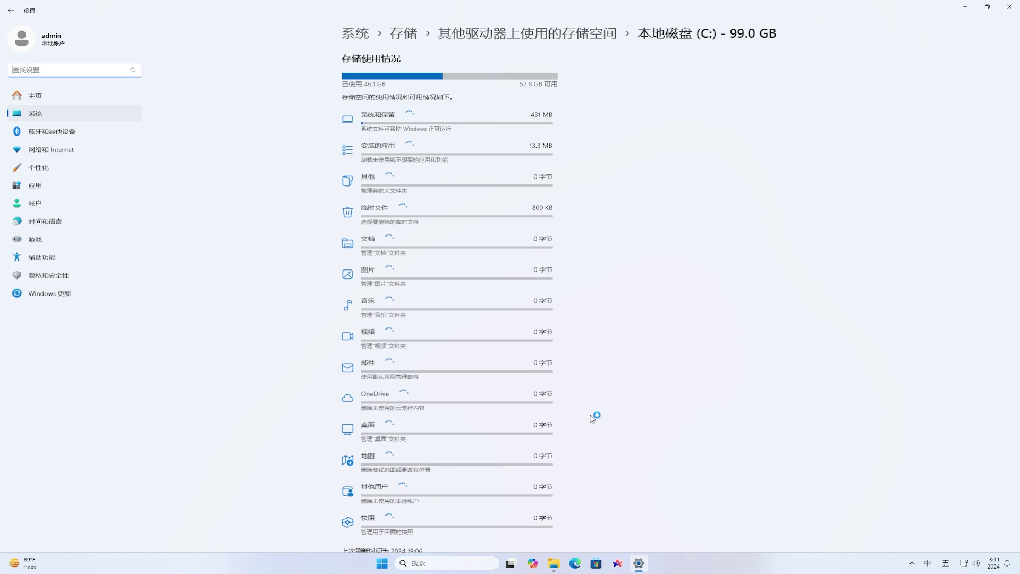
# In 临时文件, tick 以前的 Windows 安装文件 (21.2 GB) and confirm deleting the selected files.
pyautogui.click(395, 217)
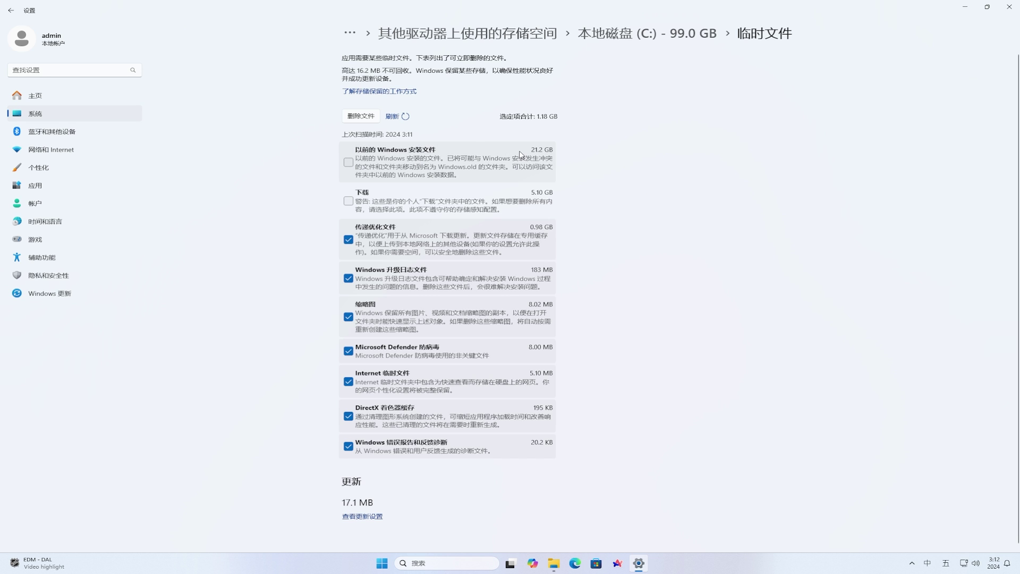
pyautogui.click(349, 163)
pyautogui.click(368, 116)
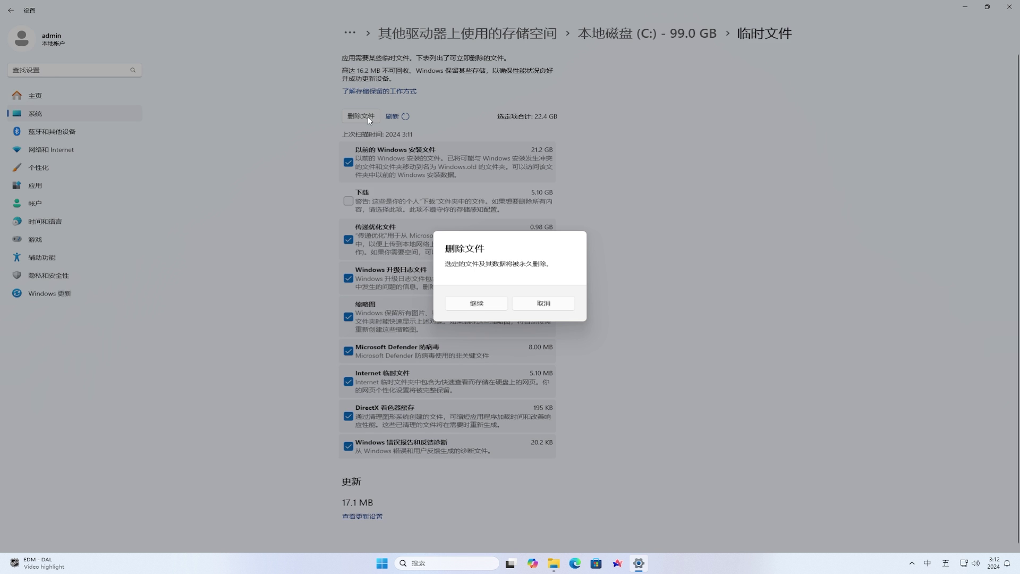
pyautogui.click(471, 304)
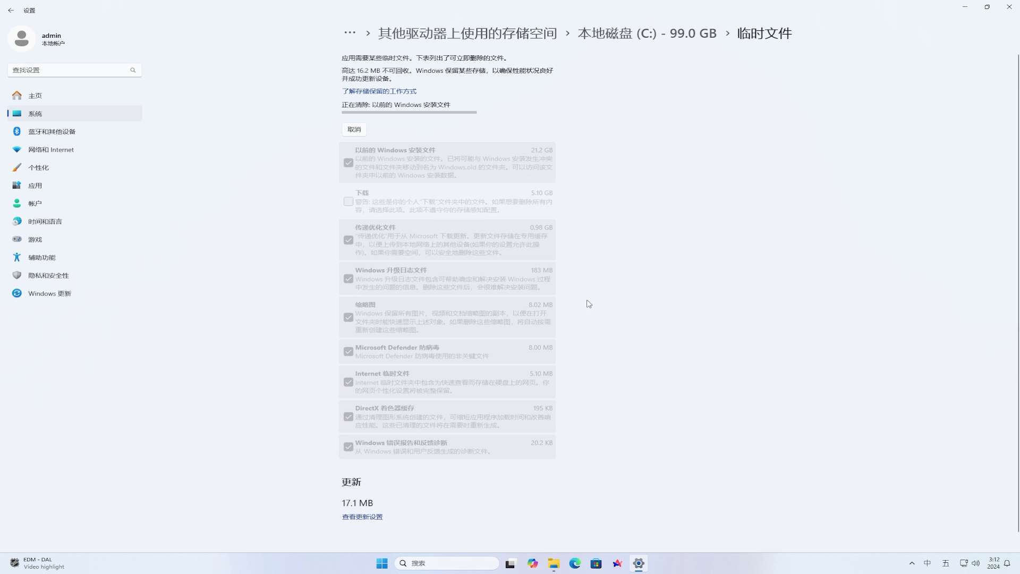